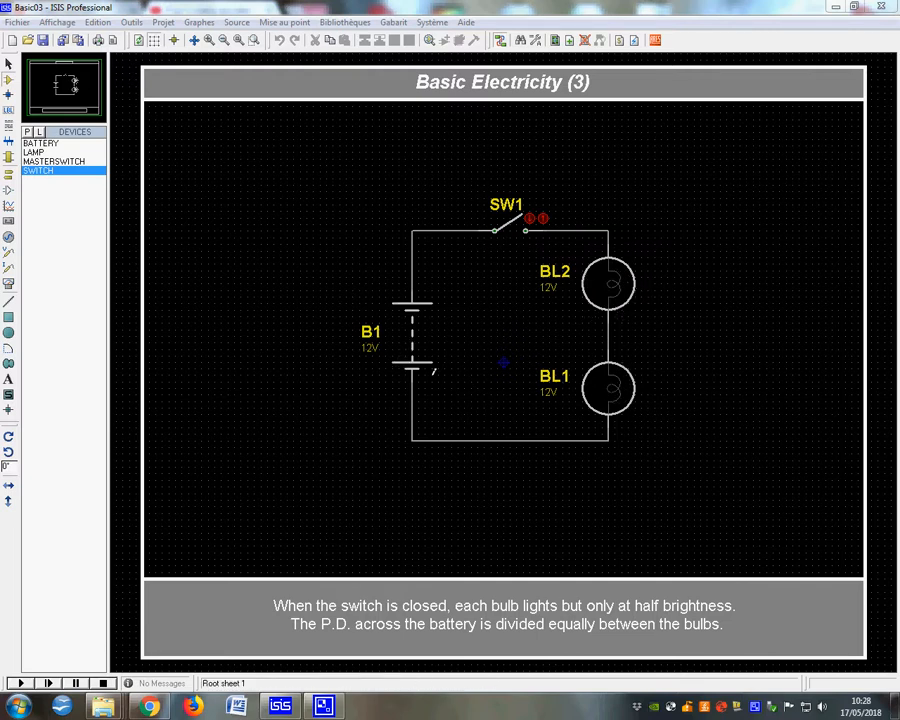
Check the voltage and resistance properties of lamps BL2 and BL1 without changing them
right_click(612, 290)
click(677, 314)
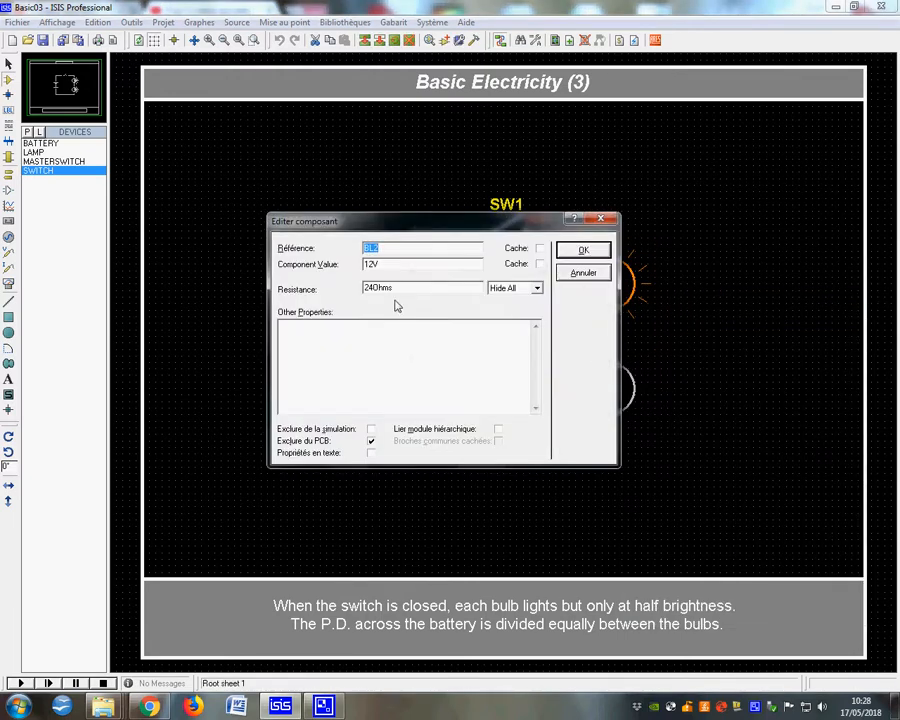
click(583, 249)
right_click(606, 388)
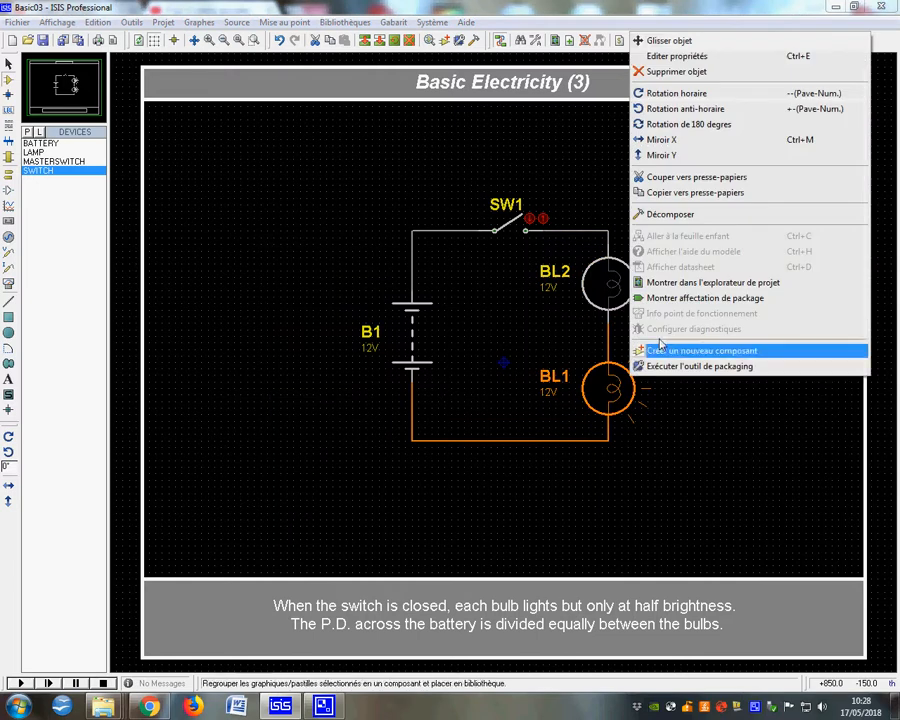
click(676, 56)
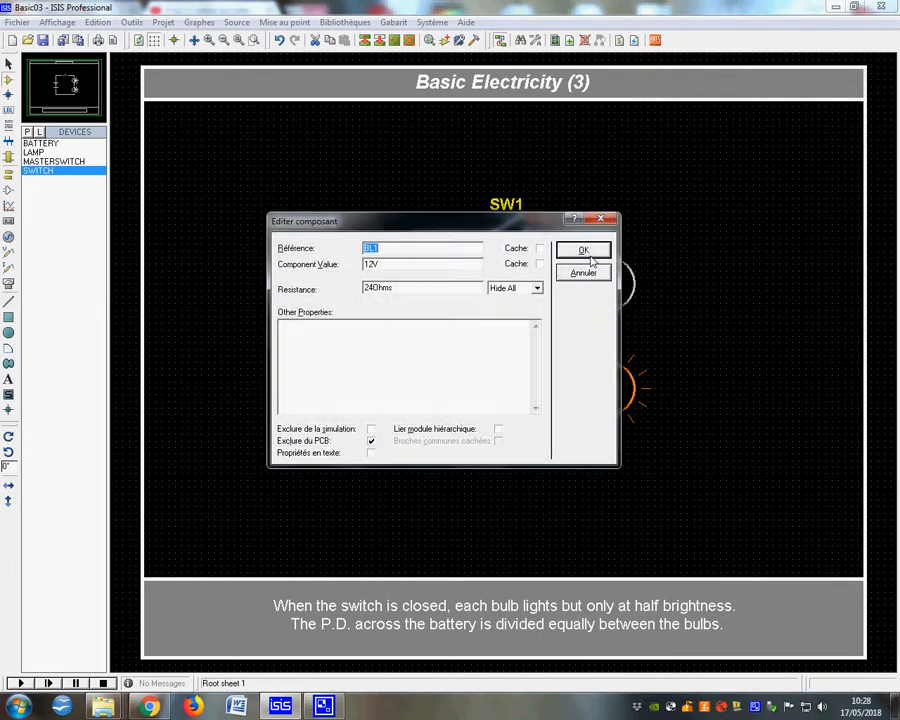
click(590, 254)
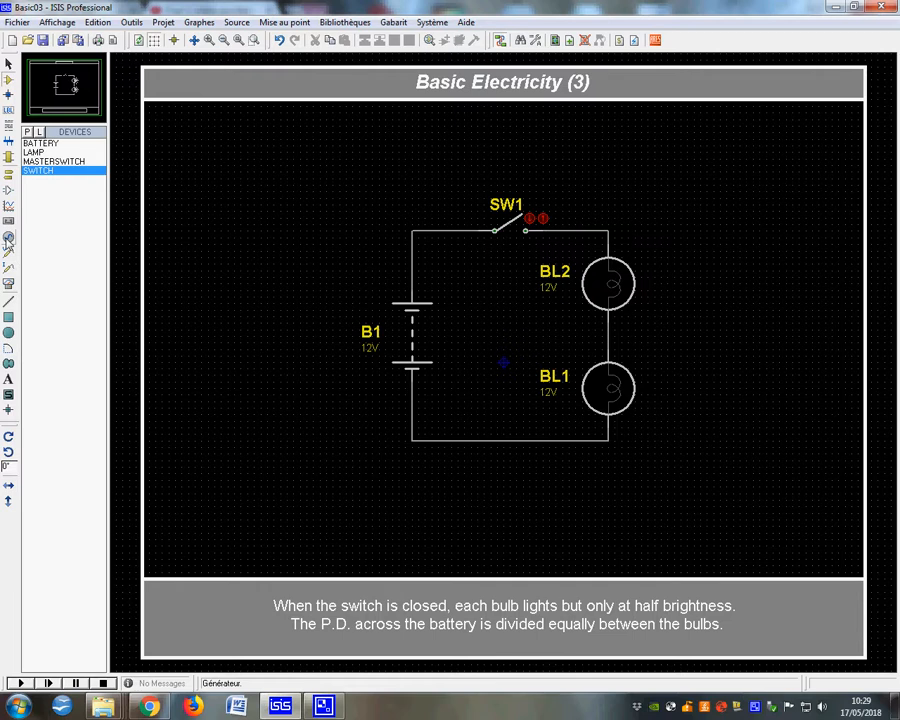
Place two DC voltmeters beside the lamps and wire one in parallel with BL2 and the other with BL1
click(9, 284)
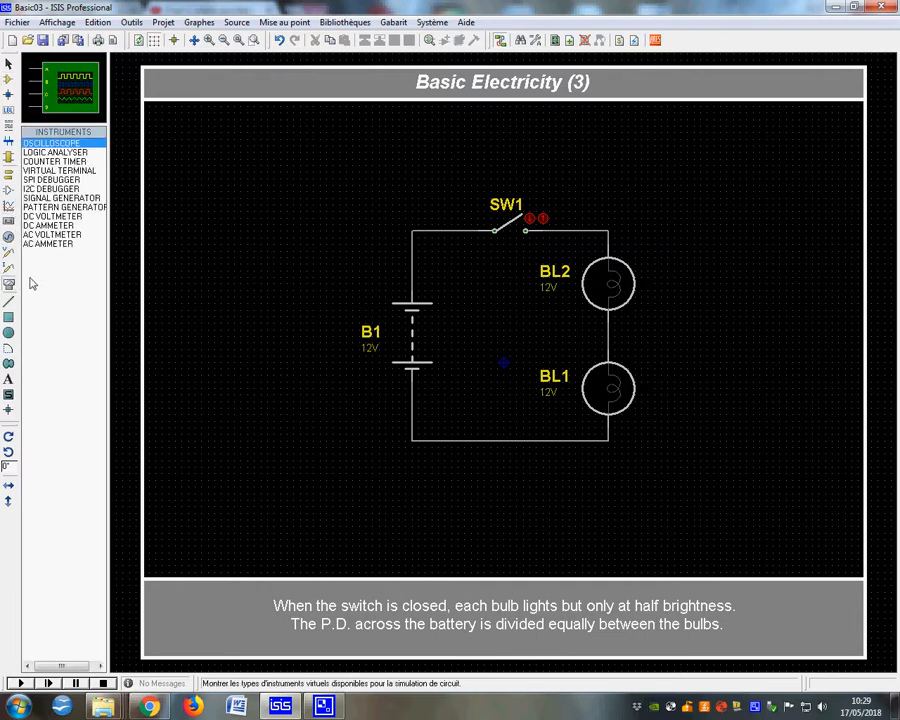
click(55, 217)
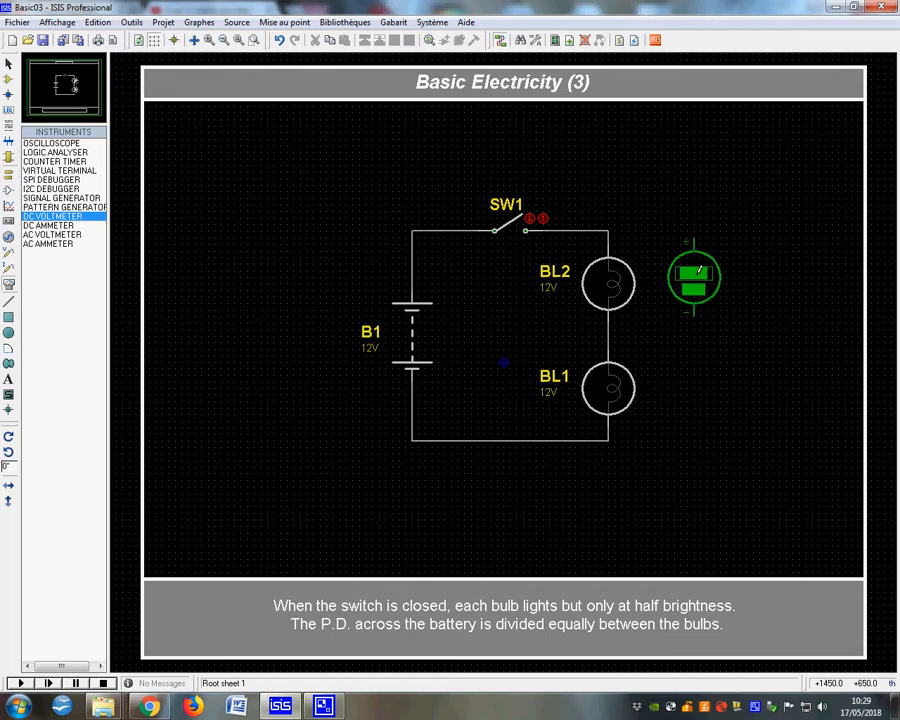
click(682, 282)
click(681, 389)
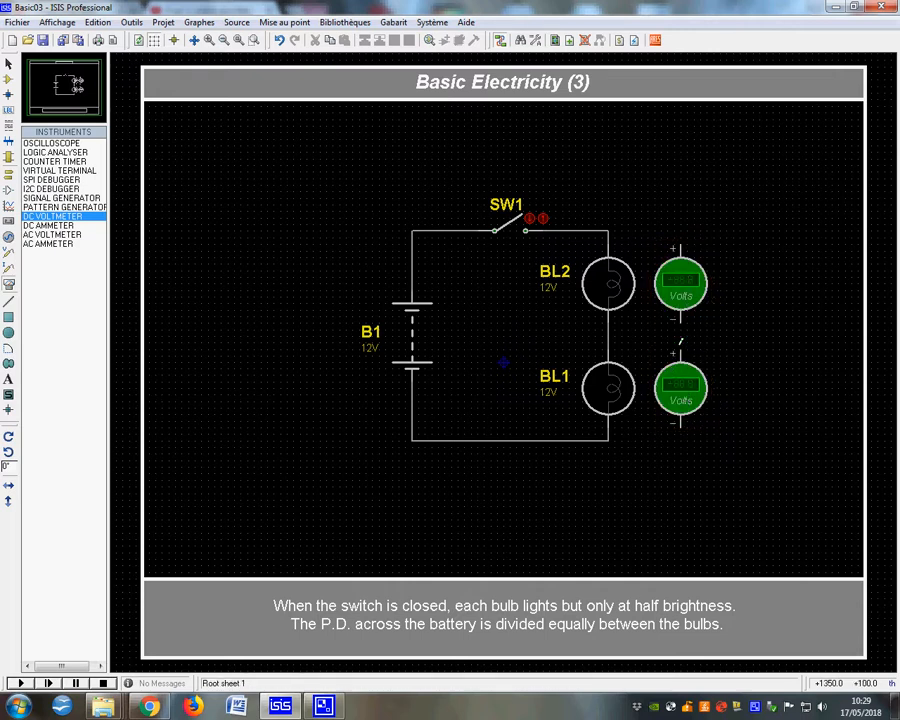
click(681, 342)
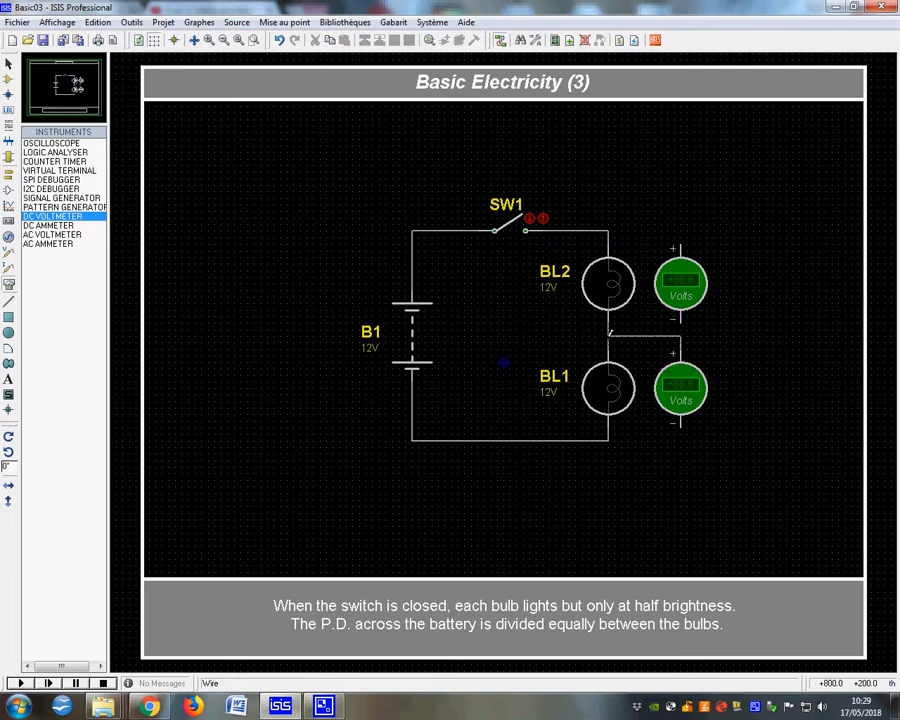
click(682, 425)
click(608, 440)
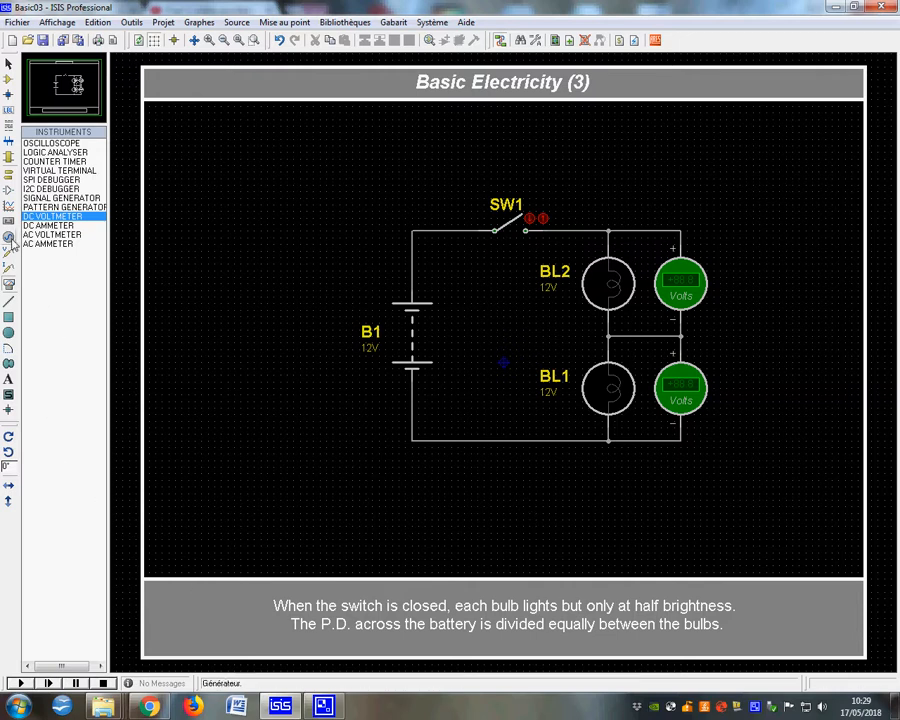
Place a ground terminal below the circuit and connect it to the battery's negative return wire
click(9, 185)
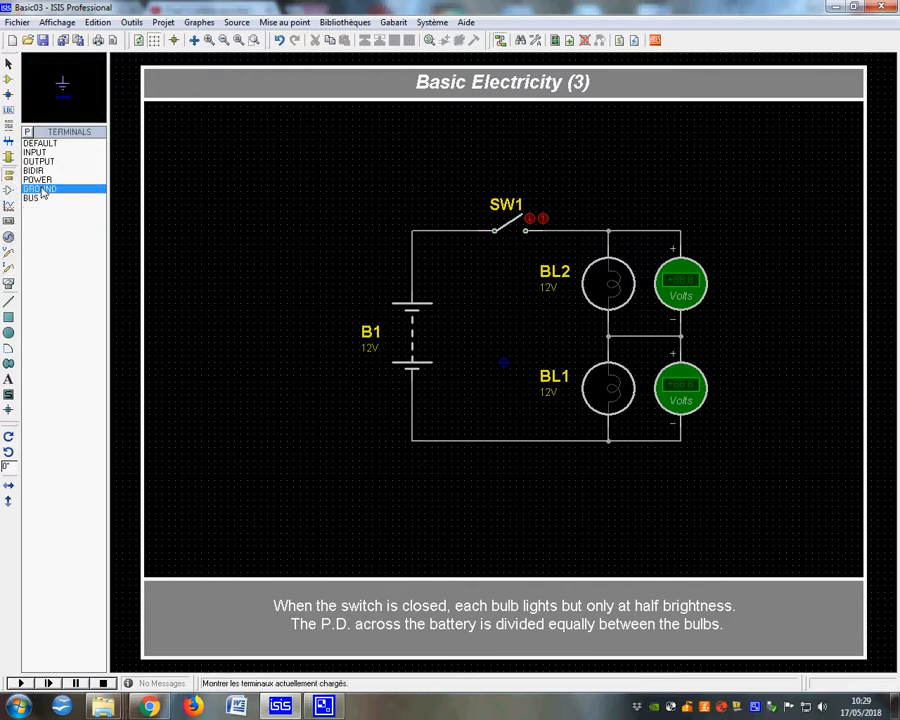
click(516, 458)
click(517, 440)
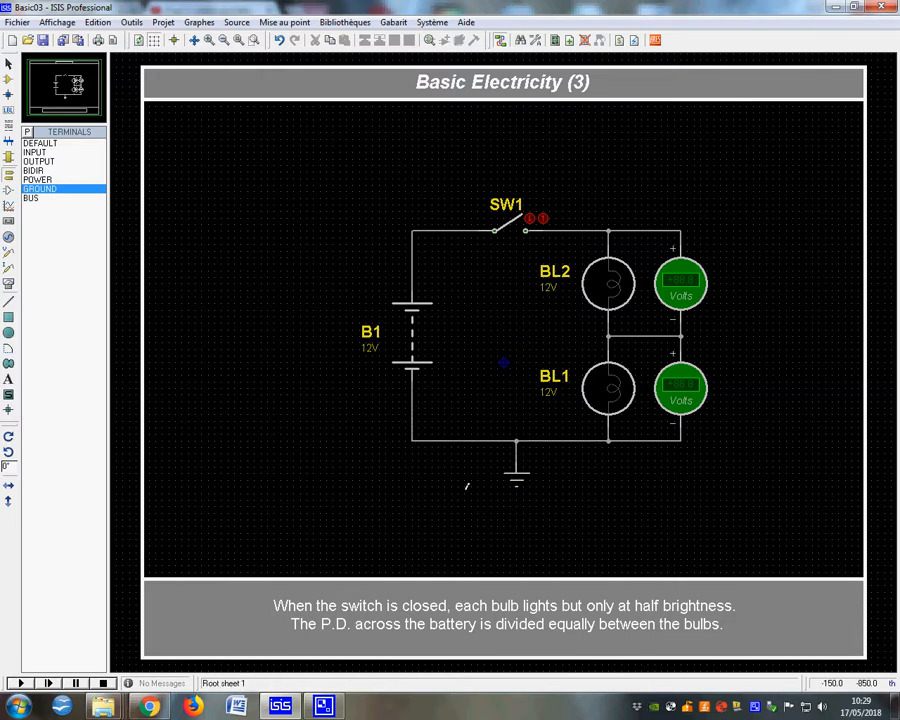
Run the simulation, close SW1 to read the voltage across each lamp, and stop the simulation
click(20, 683)
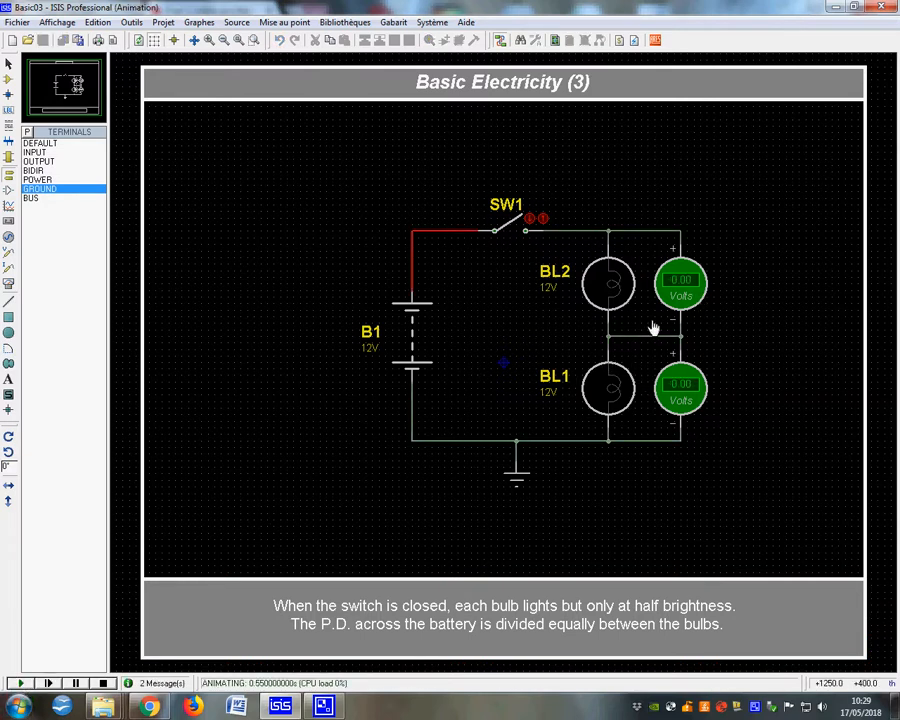
click(530, 217)
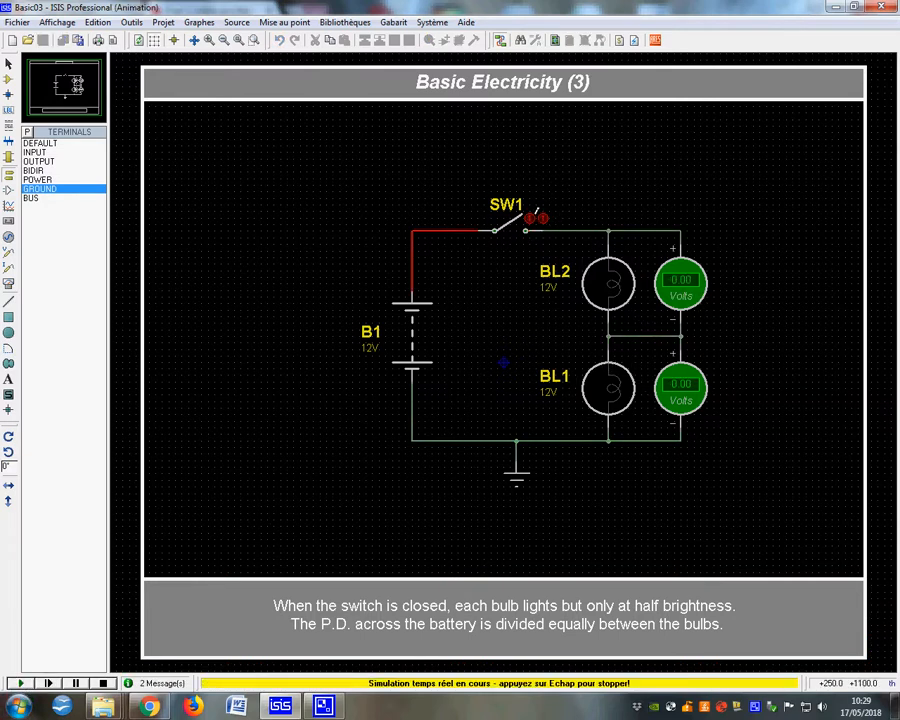
click(540, 216)
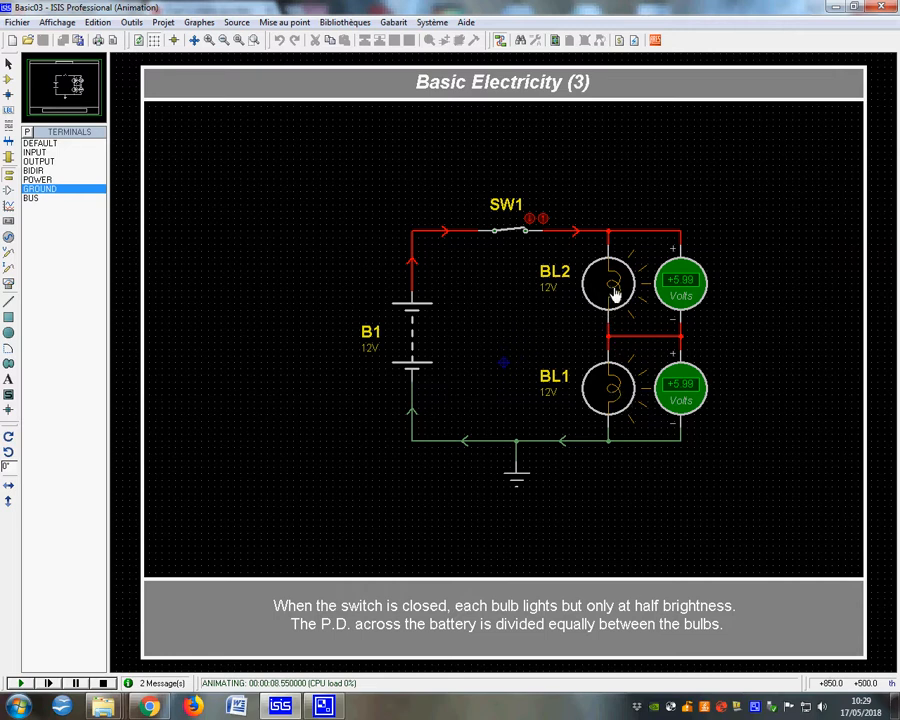
click(103, 683)
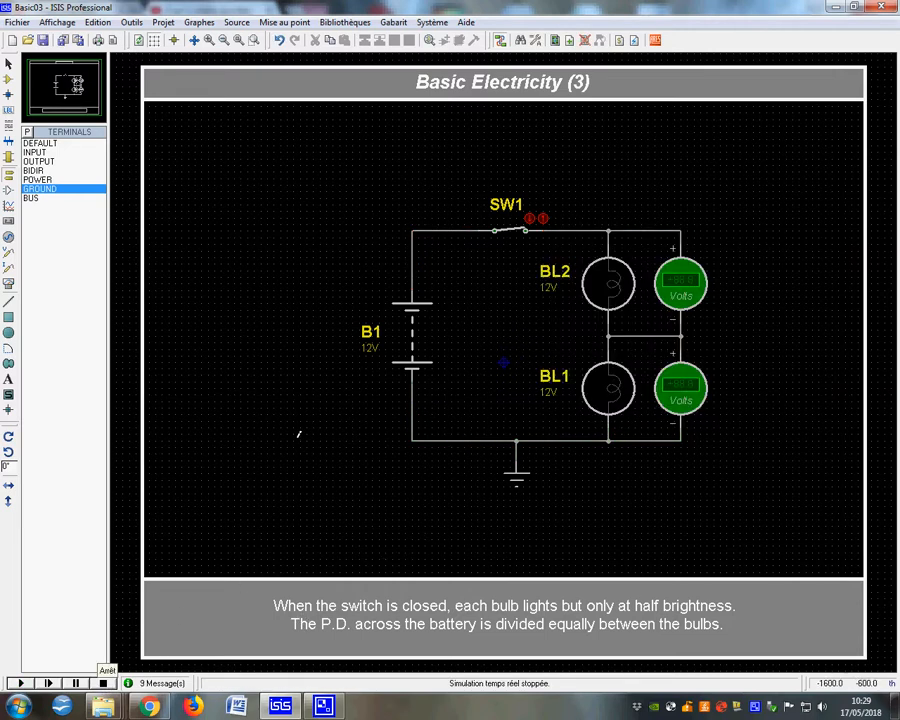
Replace the wire between B1 and SW1 with a DC ammeter connected in series, its positive terminal towards the battery
right_click(413, 229)
right_click(413, 229)
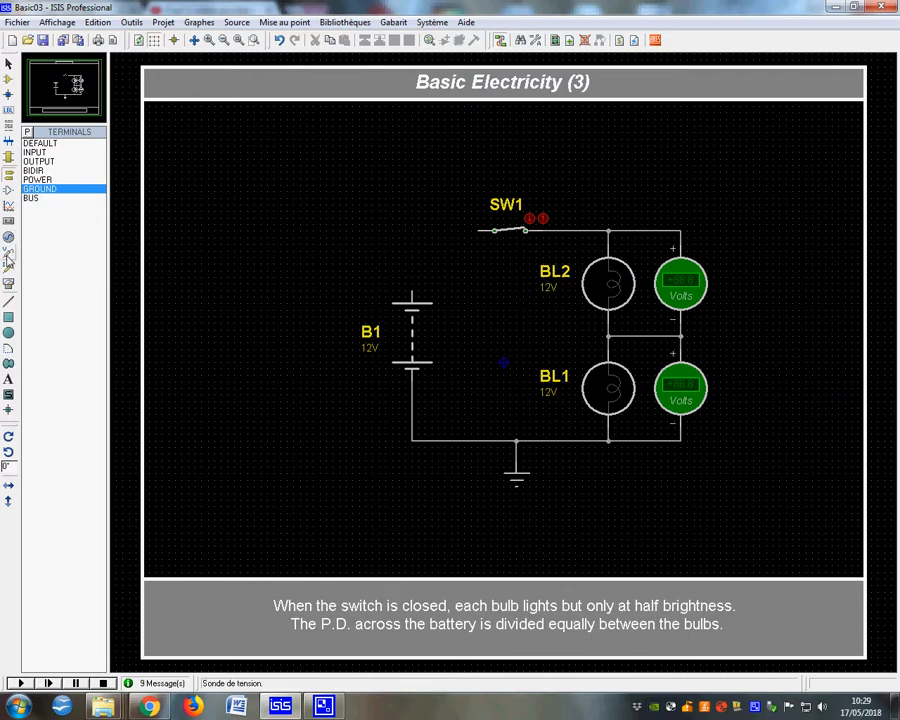
click(9, 220)
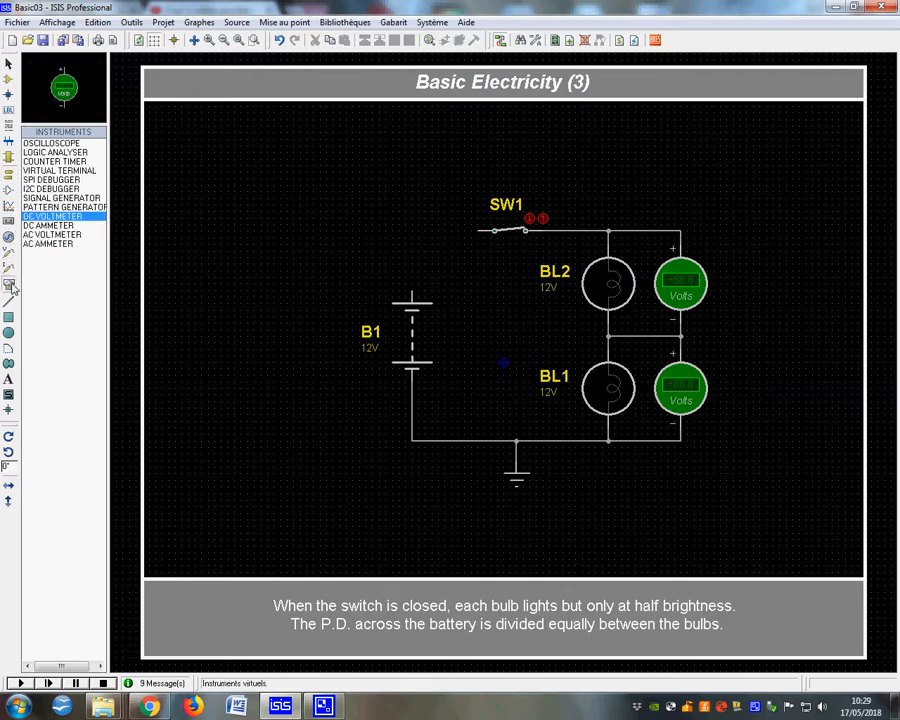
click(48, 226)
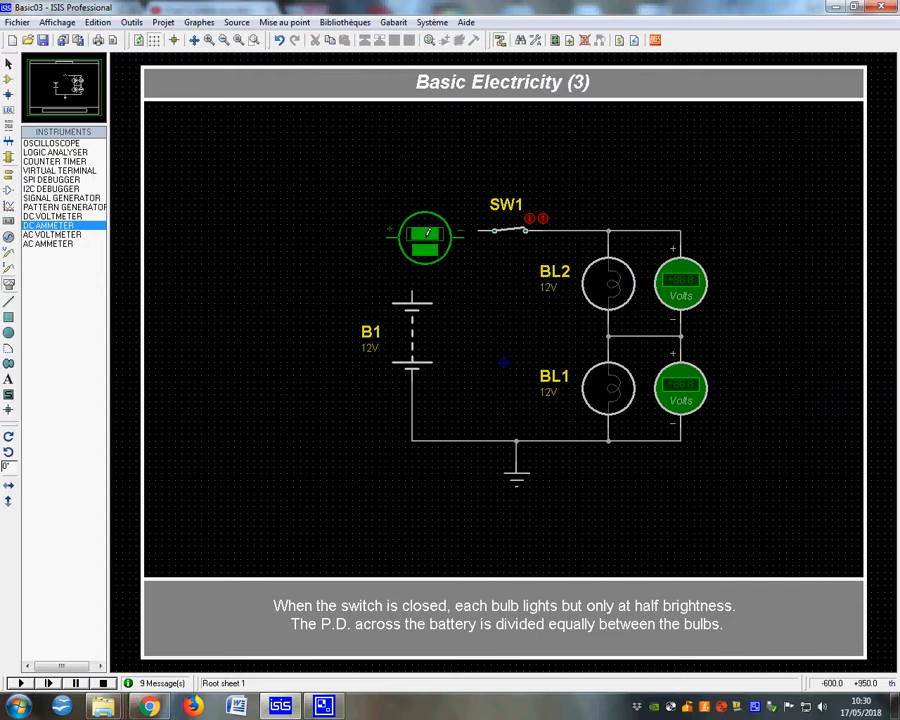
click(418, 231)
click(412, 293)
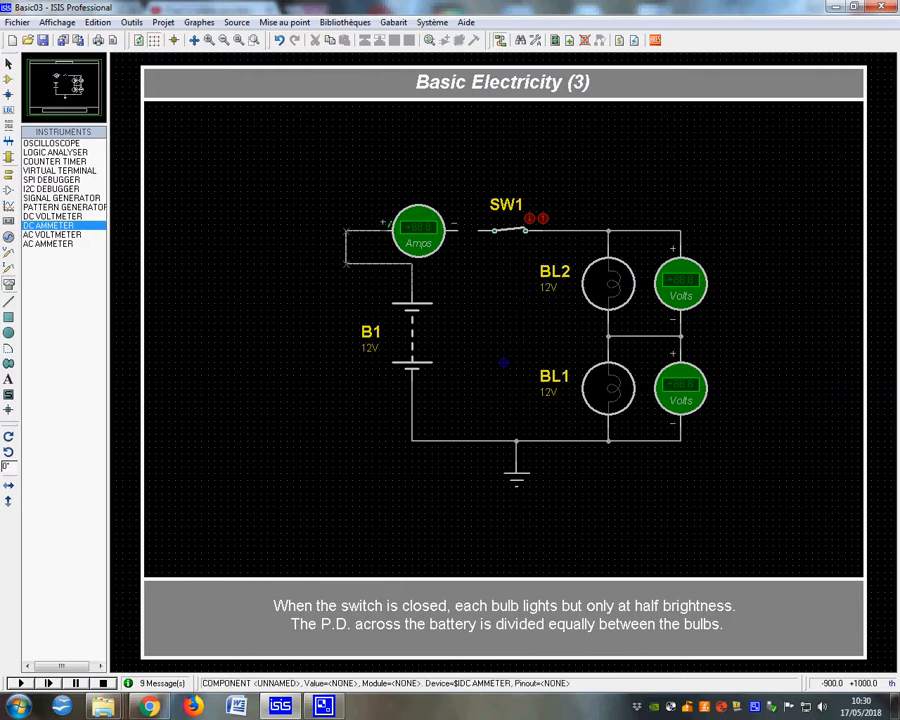
click(382, 231)
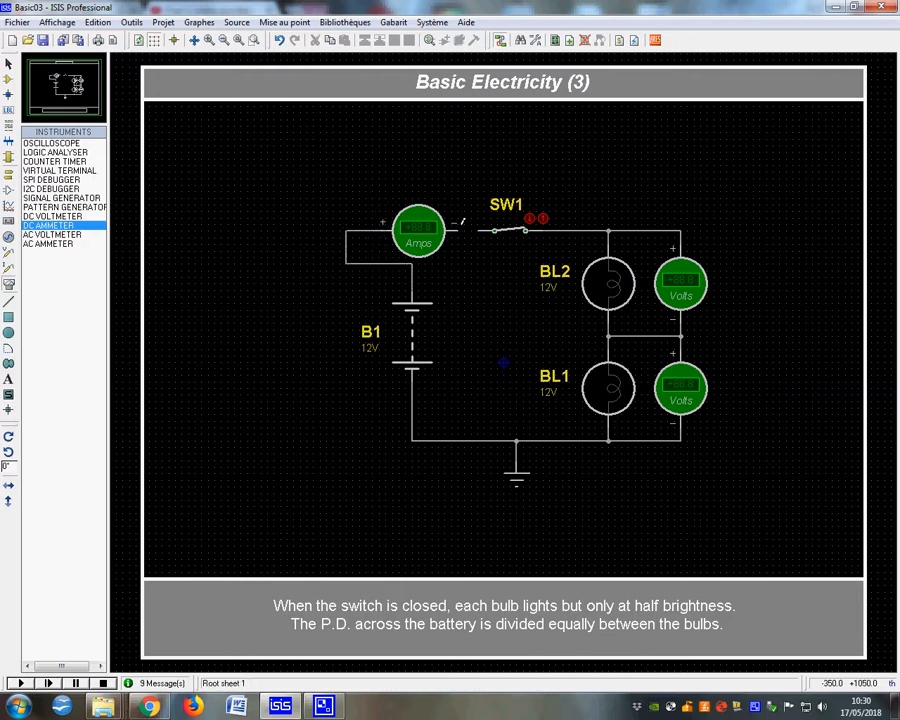
Simulate the circuit briefly to read the current, and set the ammeter's display range to Milliamps
click(20, 683)
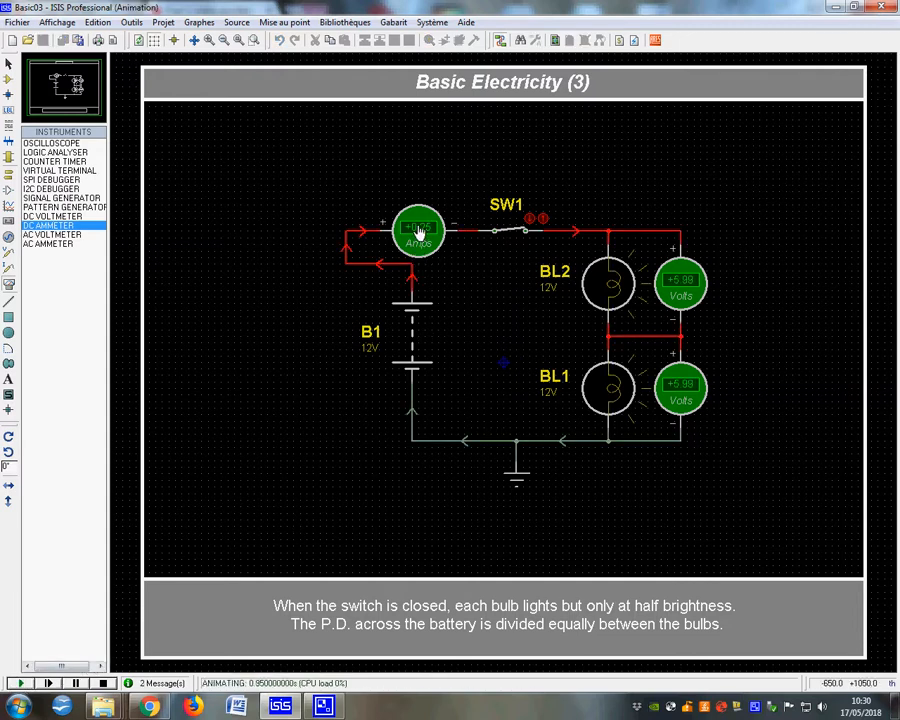
click(102, 683)
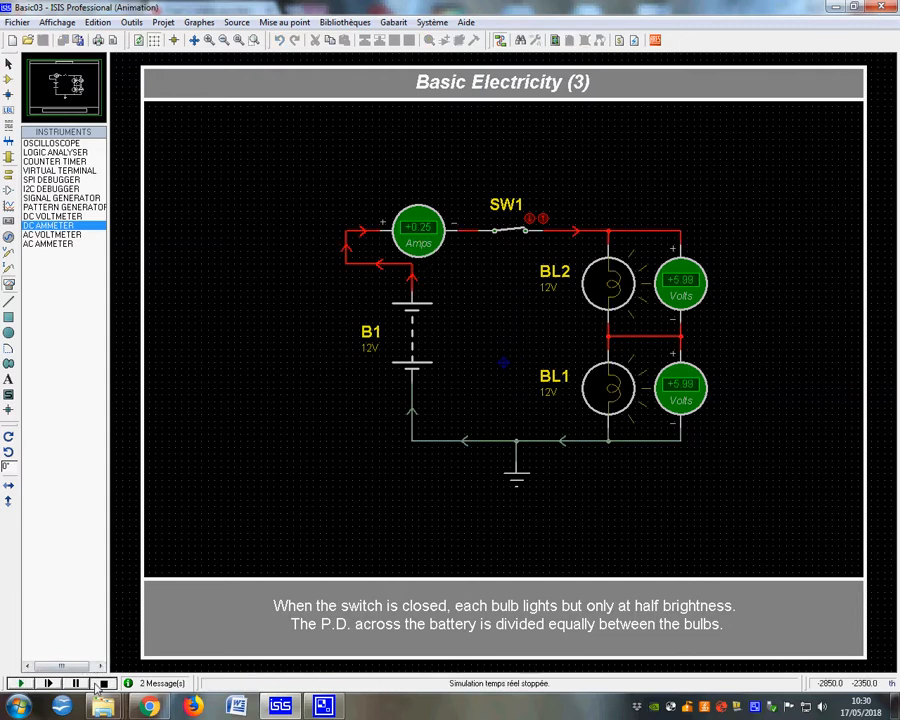
right_click(427, 229)
click(480, 255)
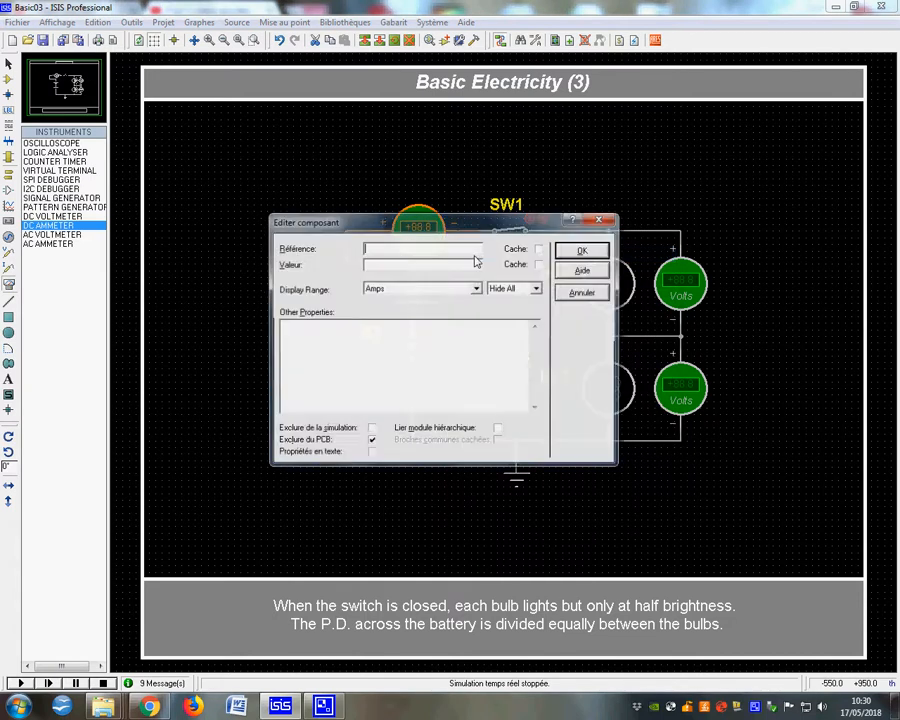
click(477, 288)
click(394, 316)
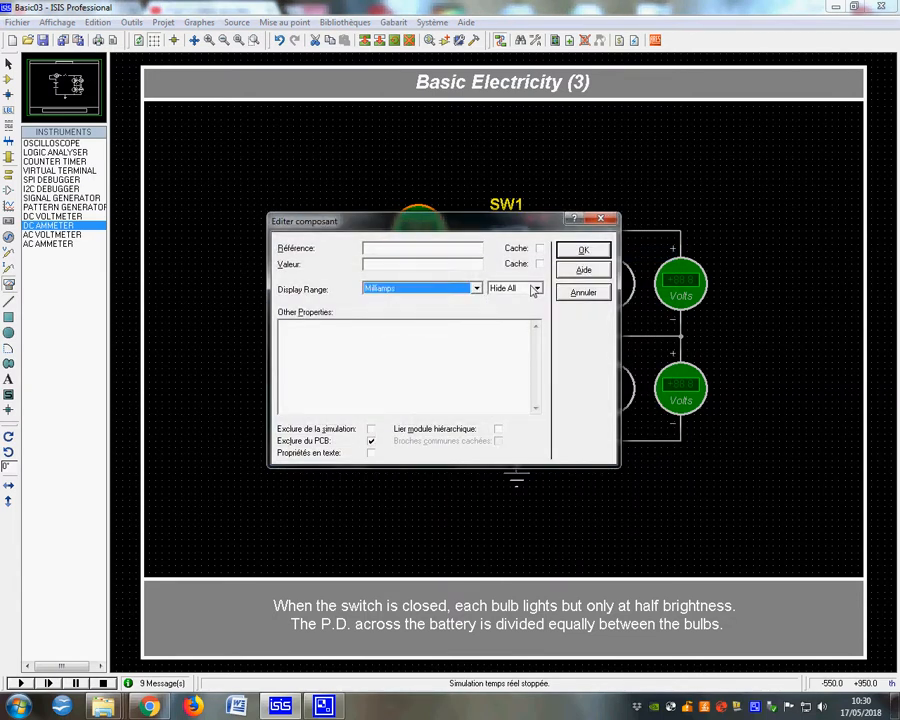
click(583, 251)
Rerun the simulation, open and reclose SW1 to compare the meter readings, and stop the simulation
click(20, 683)
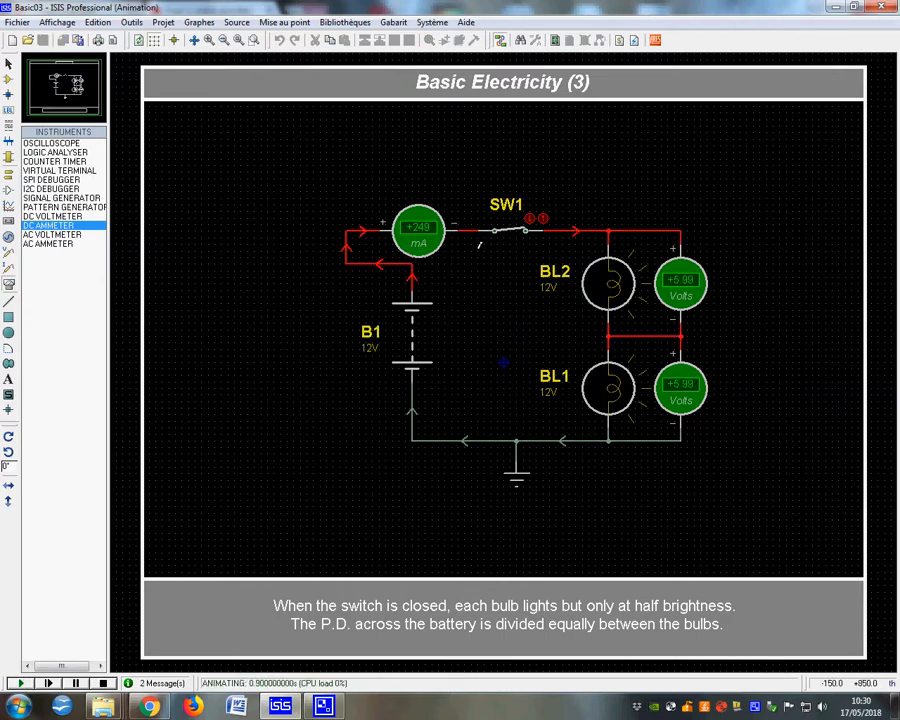
click(543, 216)
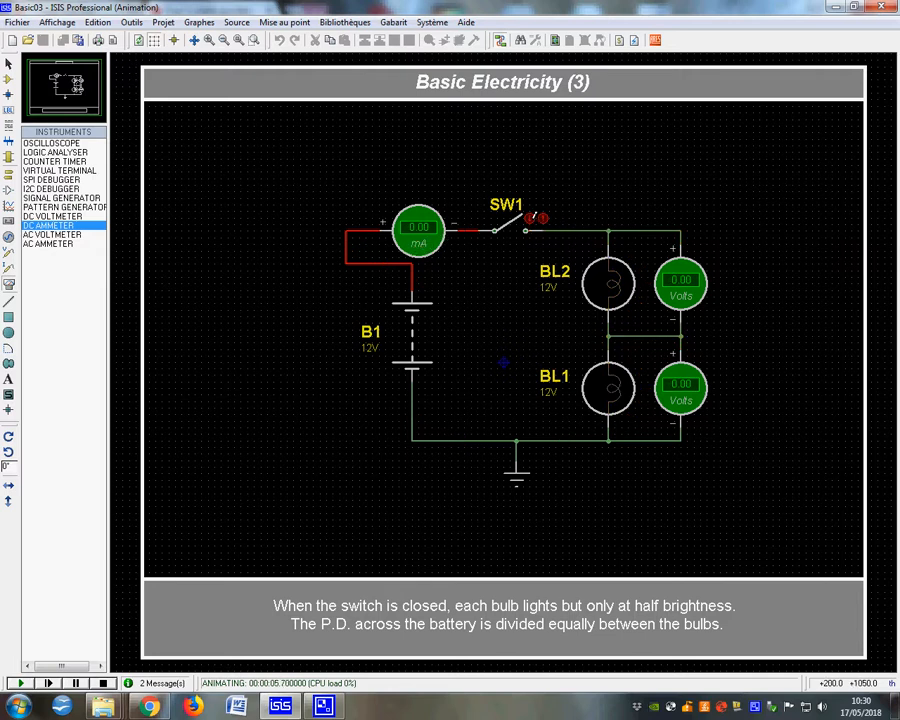
click(530, 222)
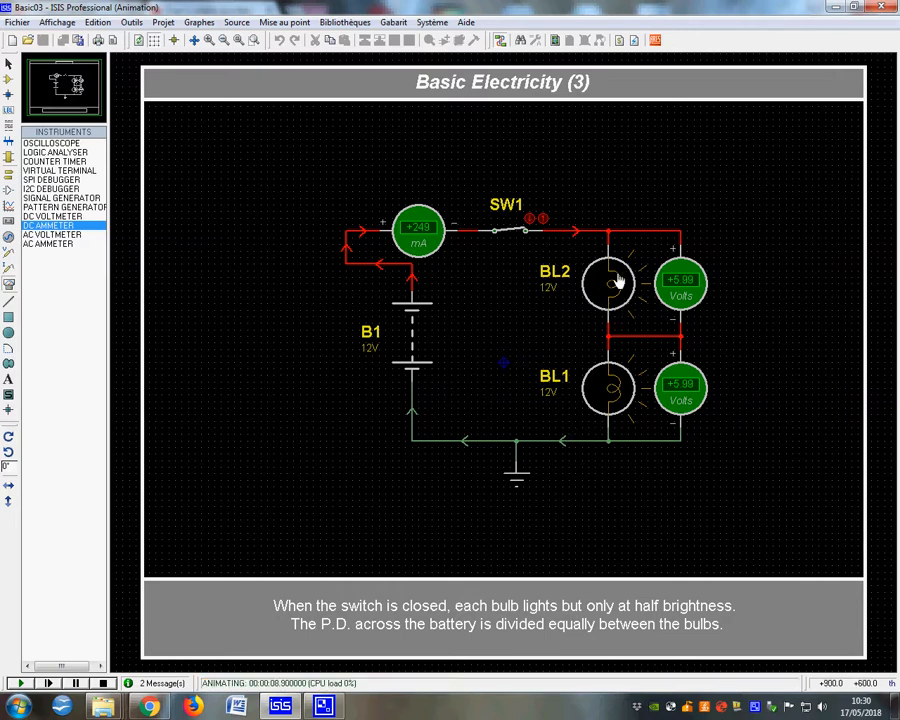
click(102, 683)
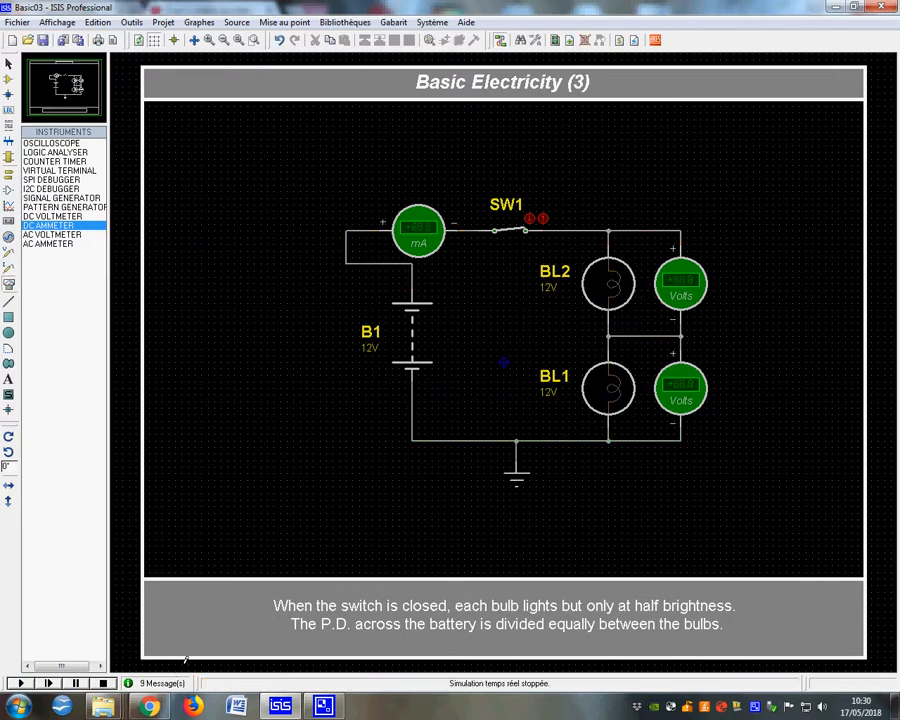
Place two more lamps one above the other beside the voltmeters and connect them in series
click(8, 79)
click(36, 152)
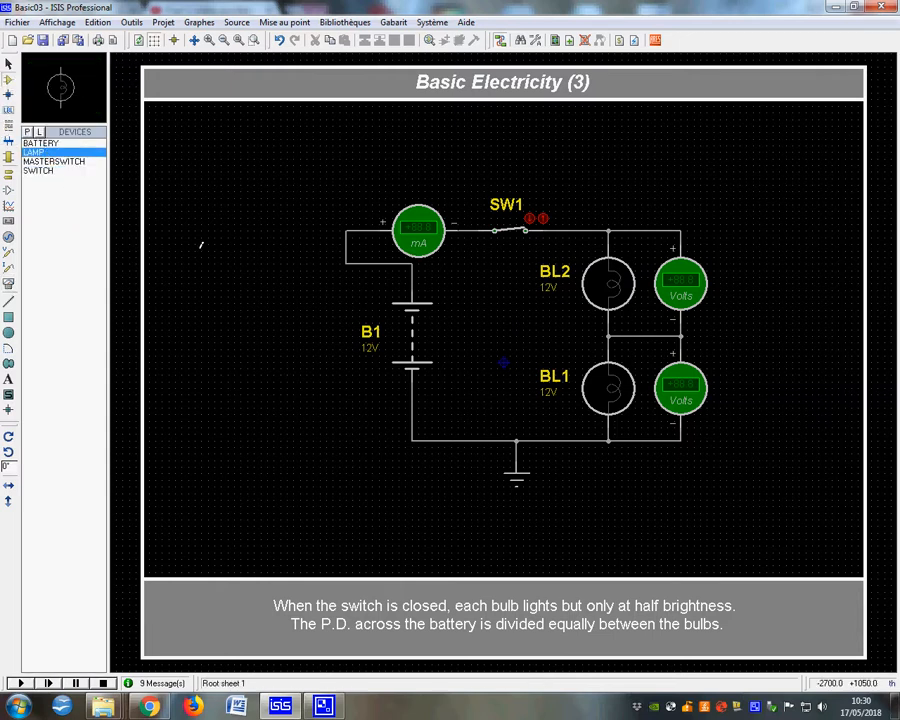
click(772, 279)
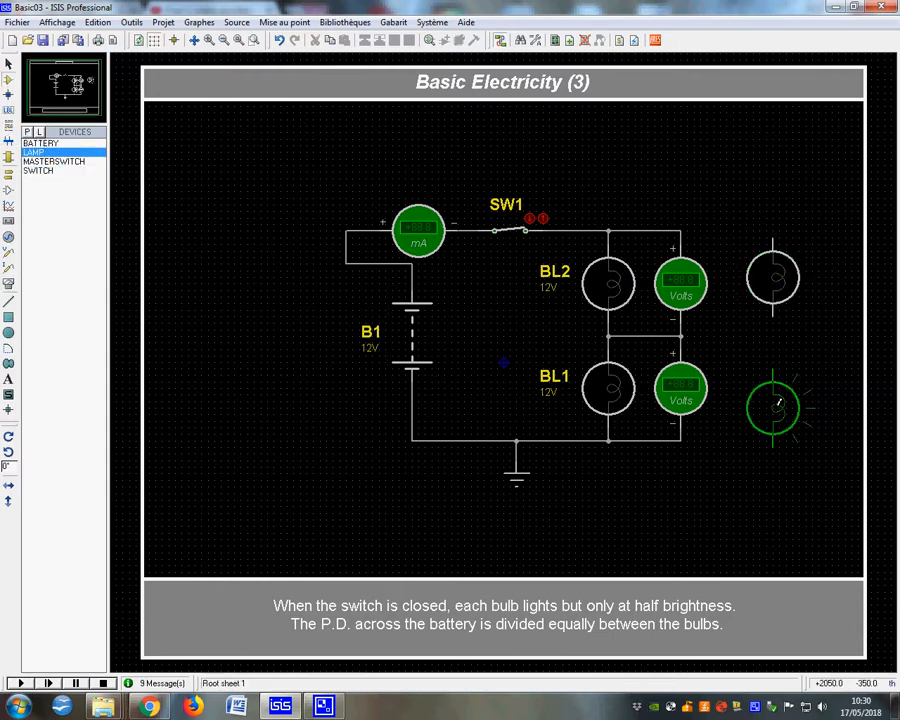
click(772, 389)
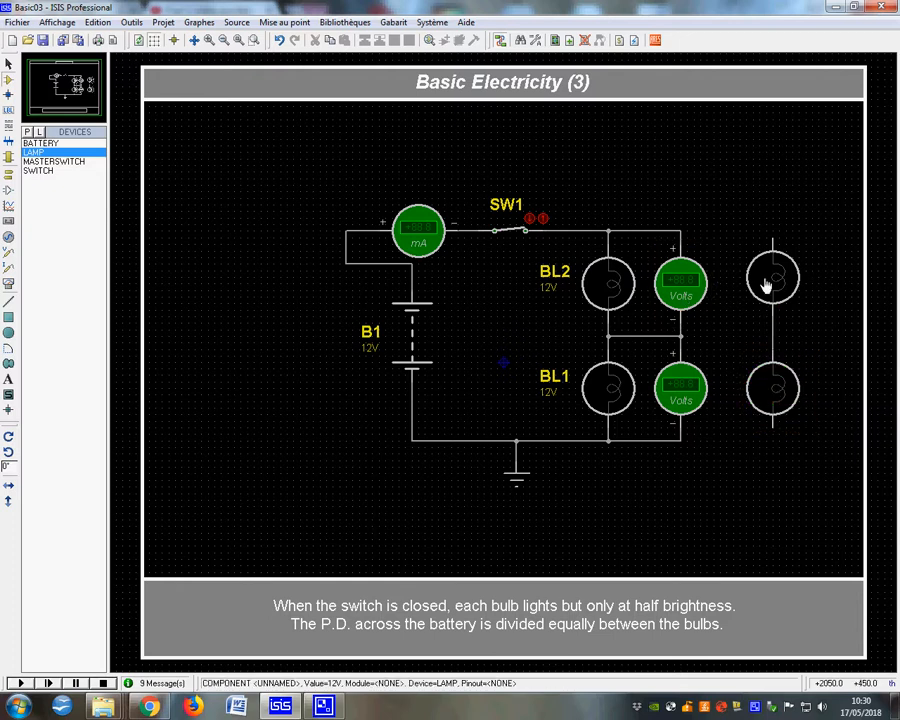
Wire the new lamp pair in parallel with the BL2–BL1 branch and run the simulation
click(772, 234)
click(689, 231)
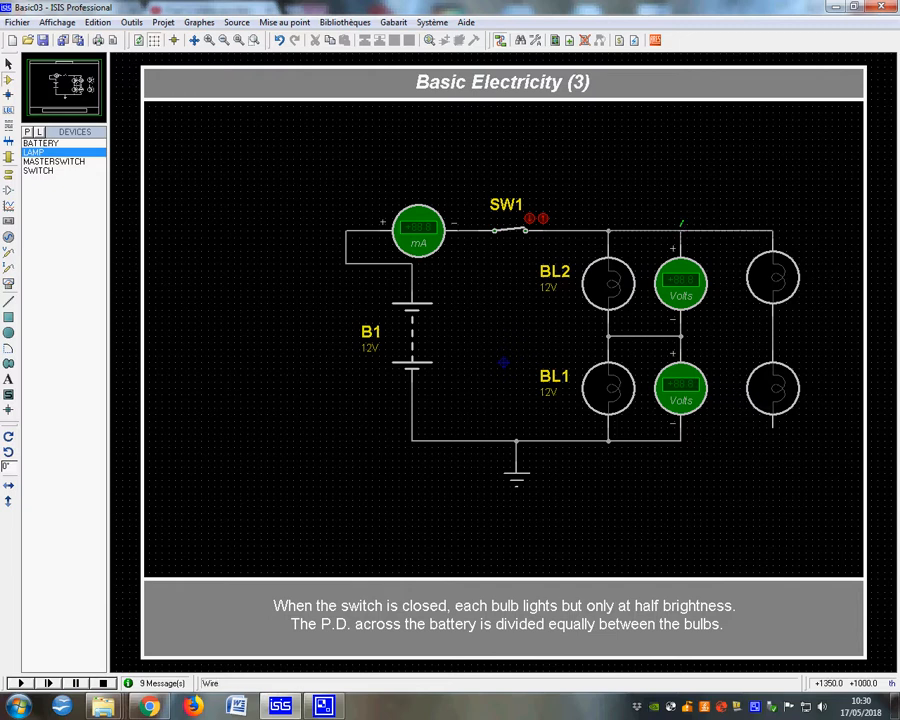
click(772, 424)
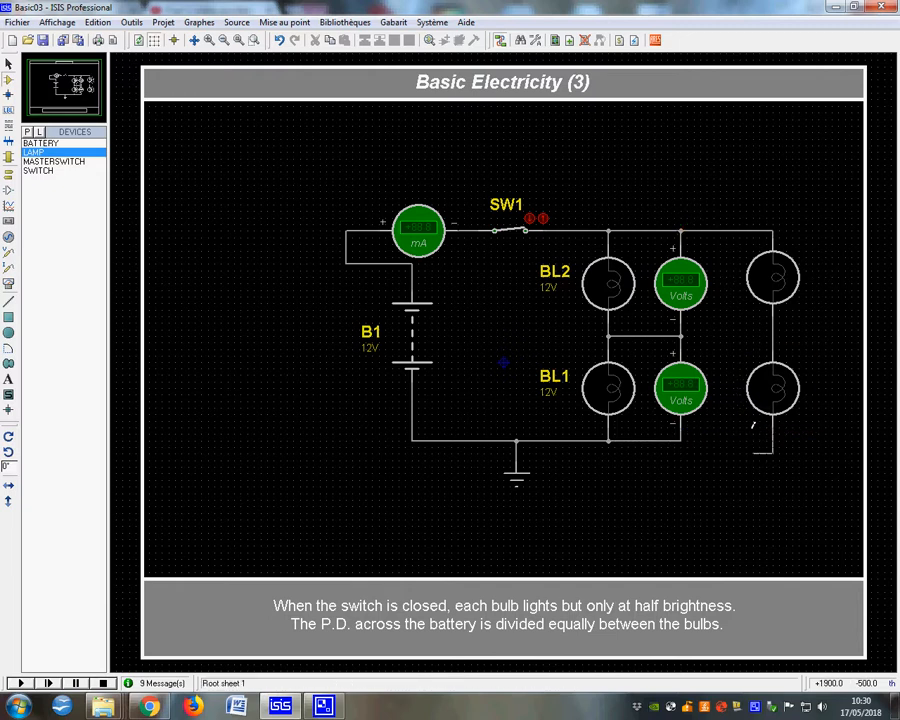
click(690, 440)
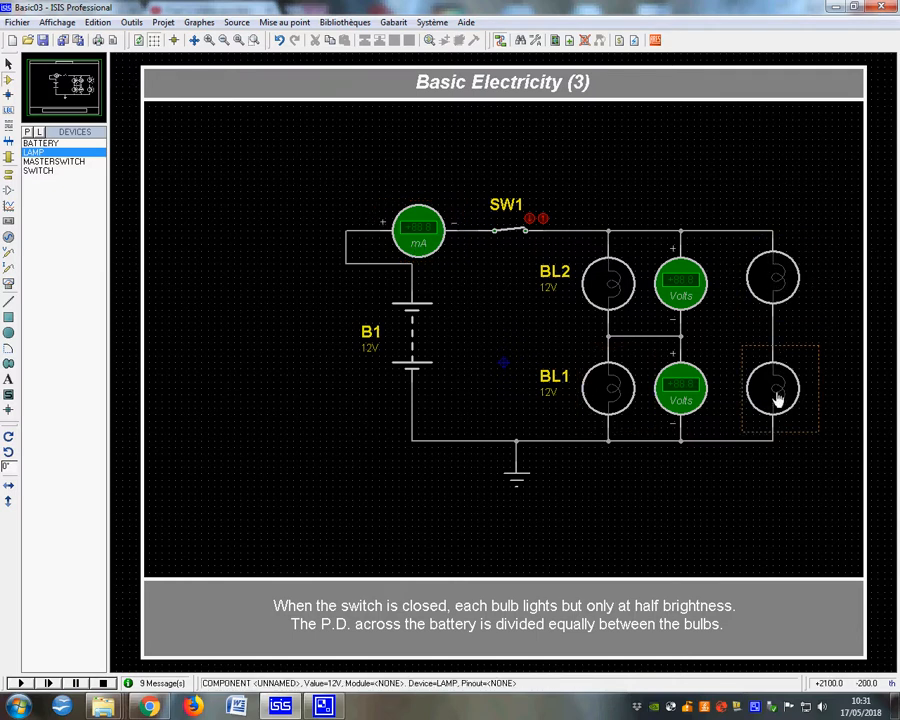
click(22, 684)
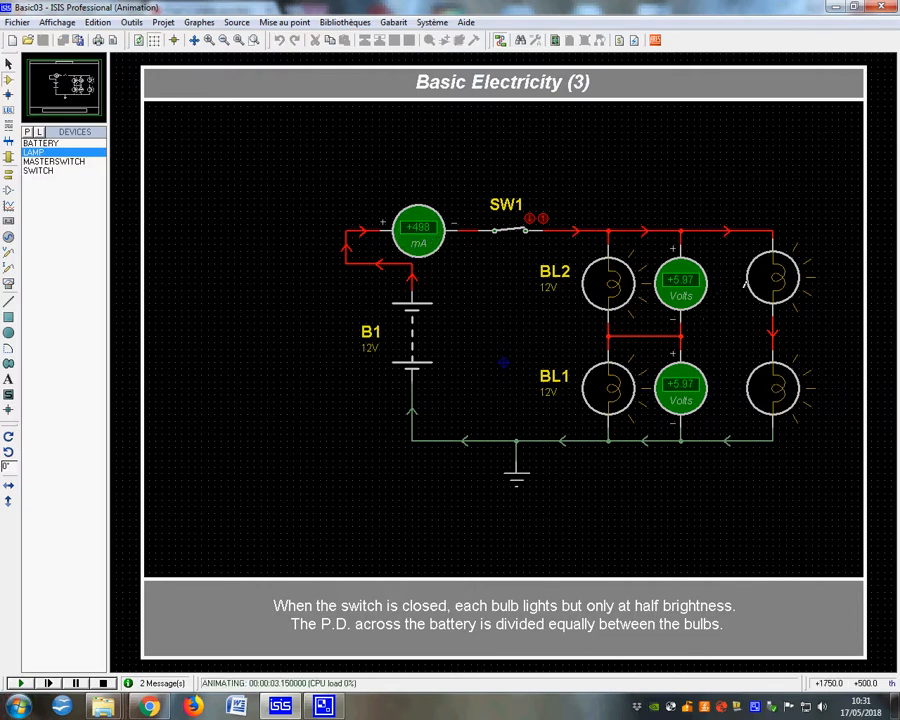
Stop the simulation, set battery B1's value to 24V, and simulate briefly to read the meters
click(102, 683)
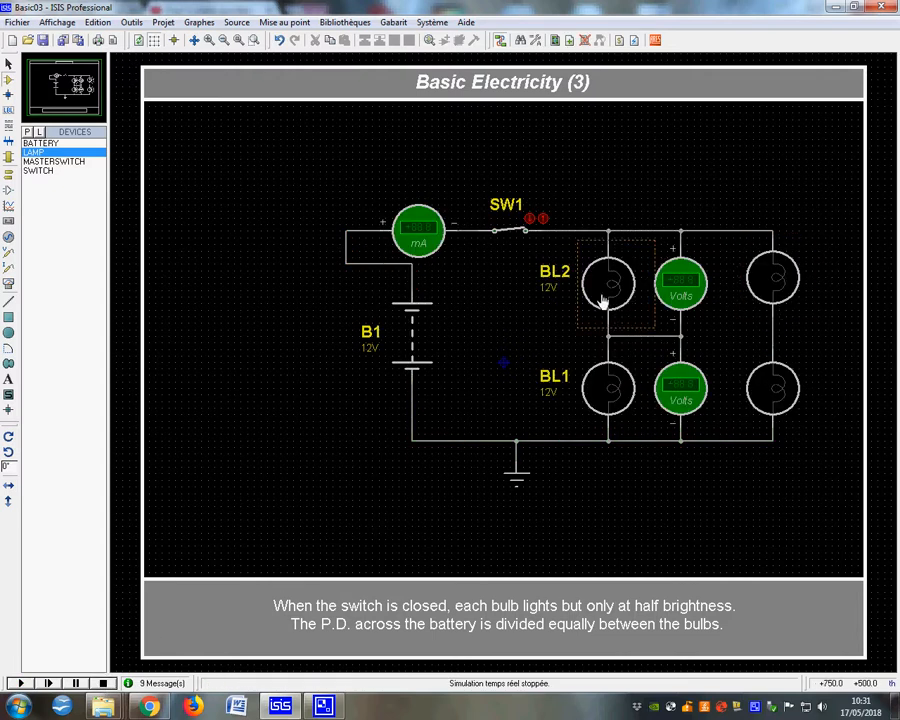
right_click(418, 356)
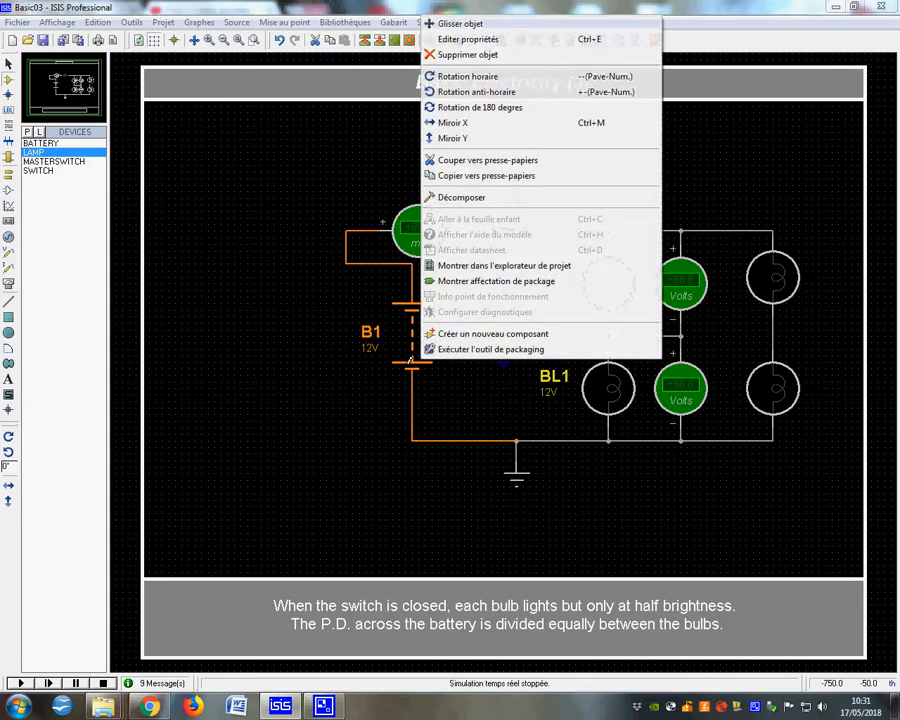
click(466, 40)
double_click(372, 265)
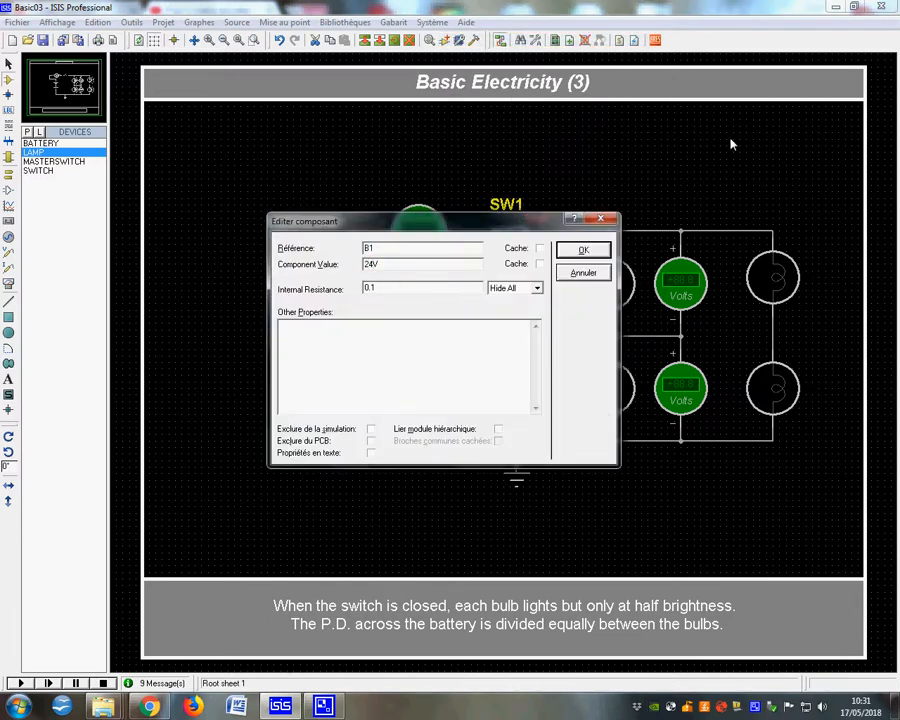
click(584, 251)
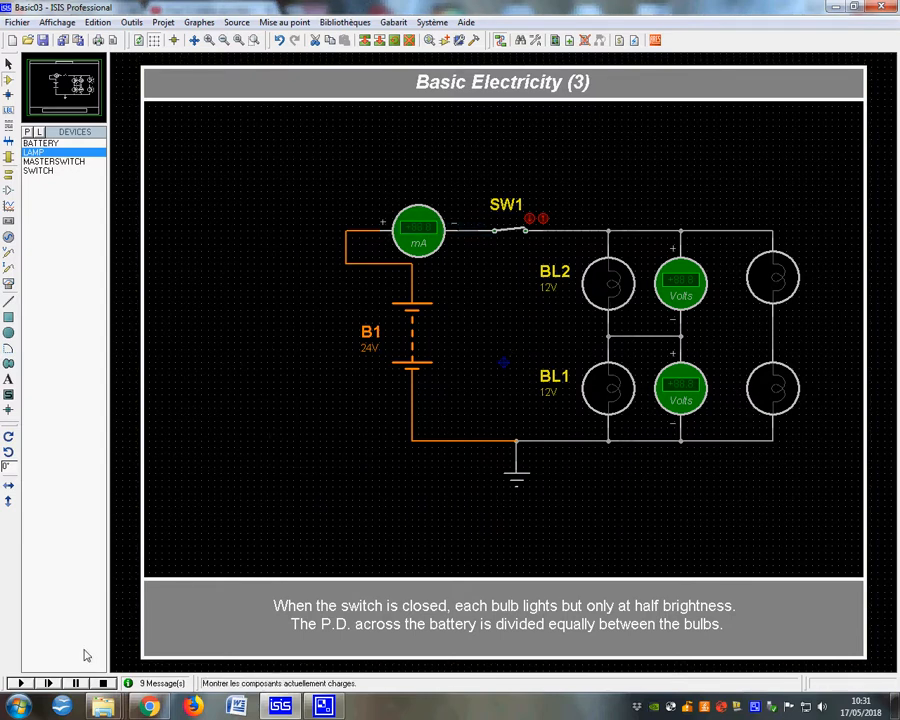
click(20, 683)
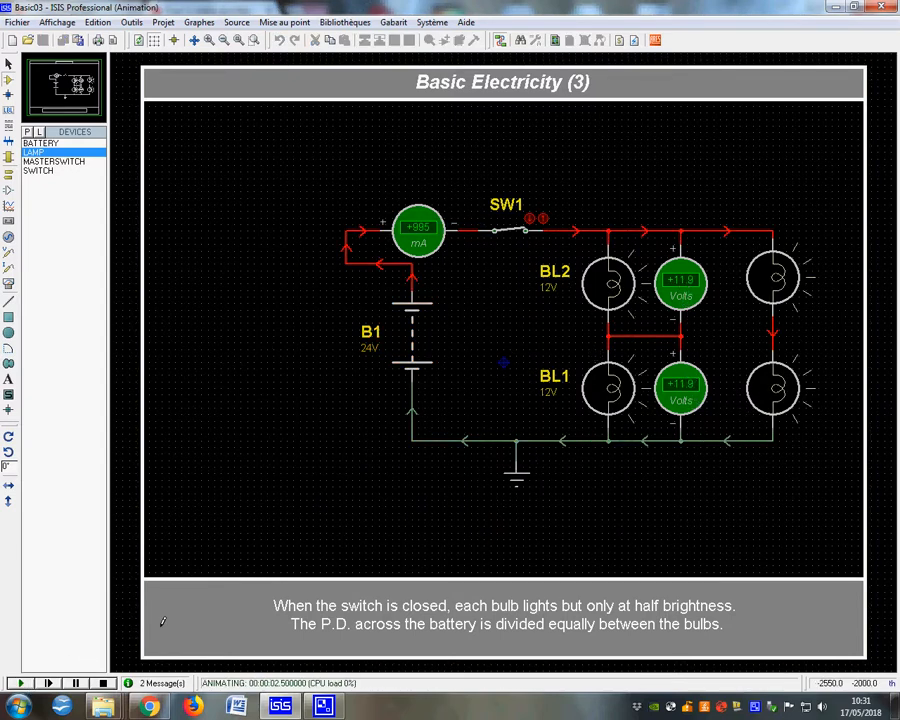
click(101, 683)
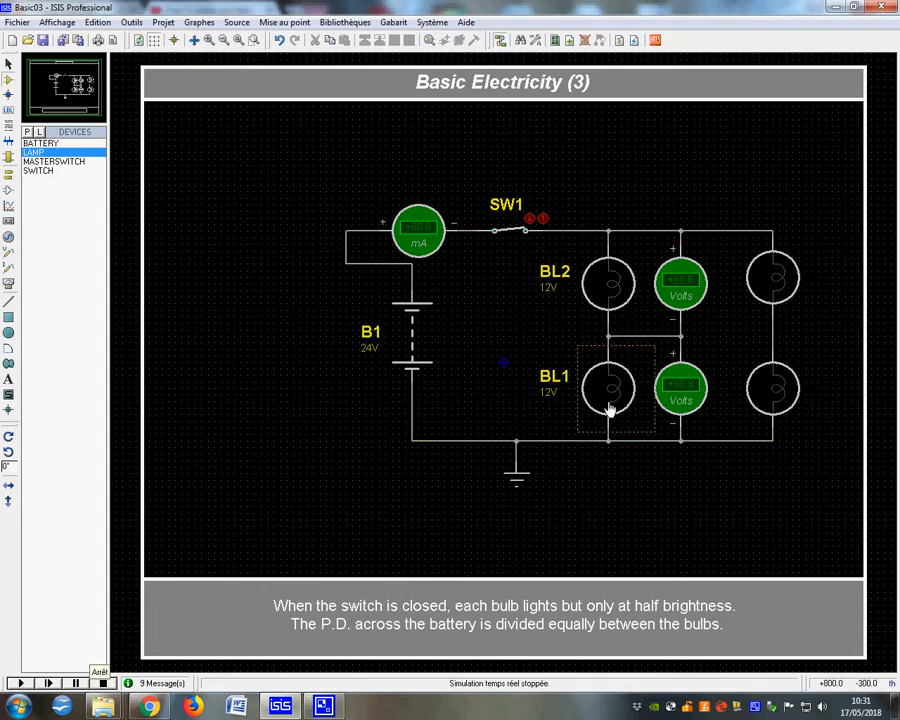
Check lamp BL2's resistance in its component properties
right_click(618, 299)
click(668, 323)
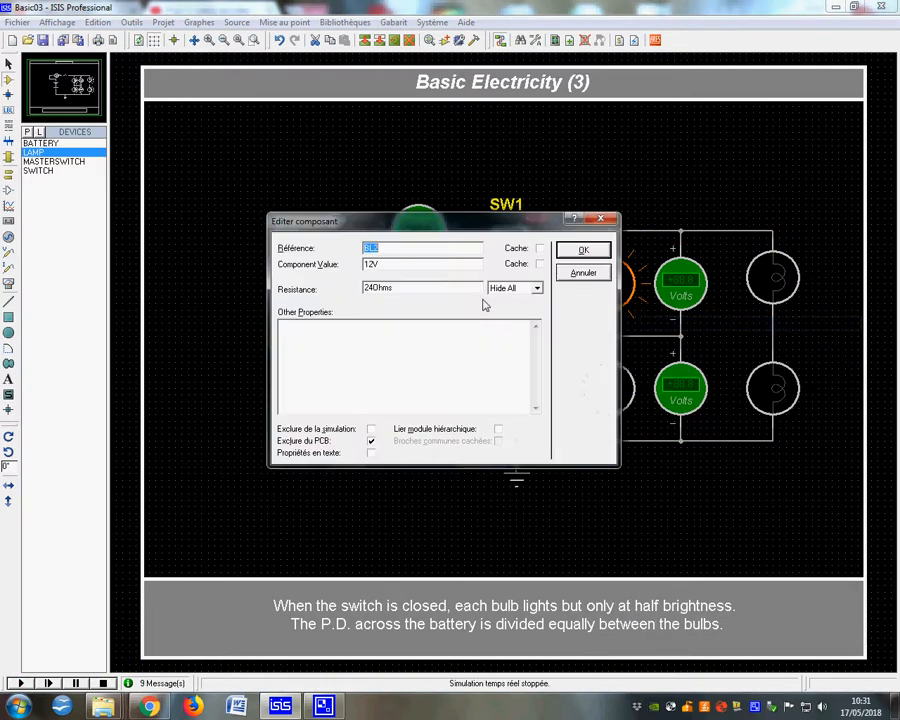
click(597, 255)
Set lamp BL1's resistance to 48 ohms and simulate to compare the two voltmeter readings
right_click(624, 396)
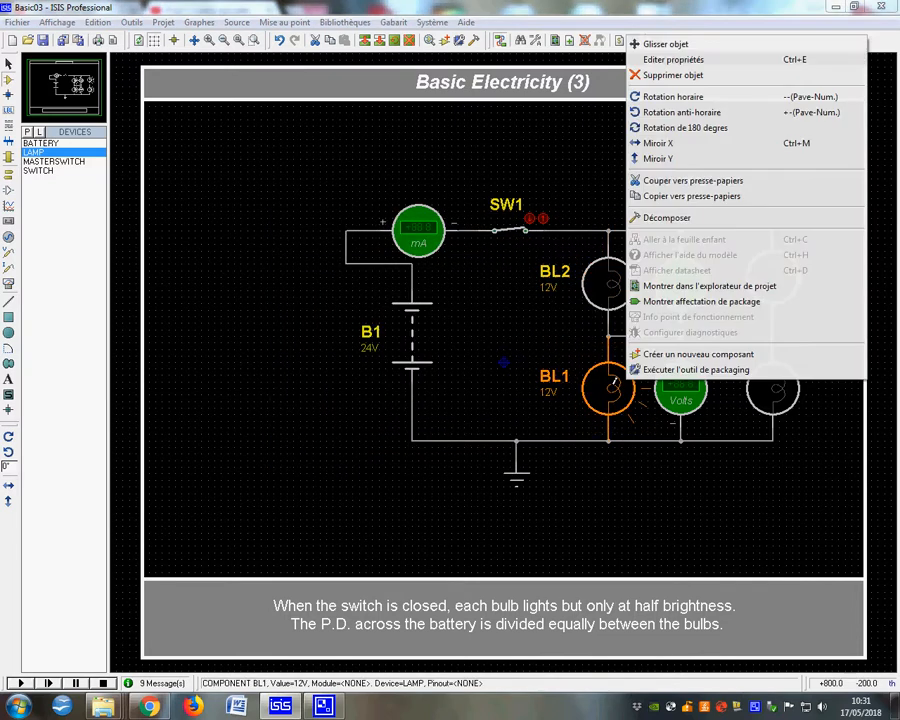
click(664, 59)
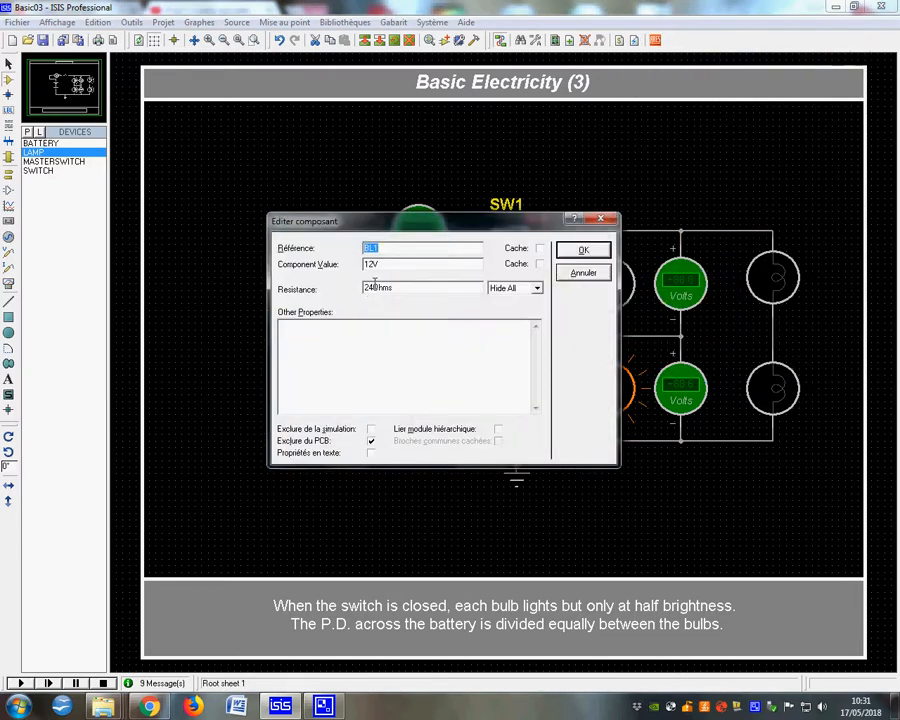
drag(371, 288, 333, 300)
text(48)
click(583, 249)
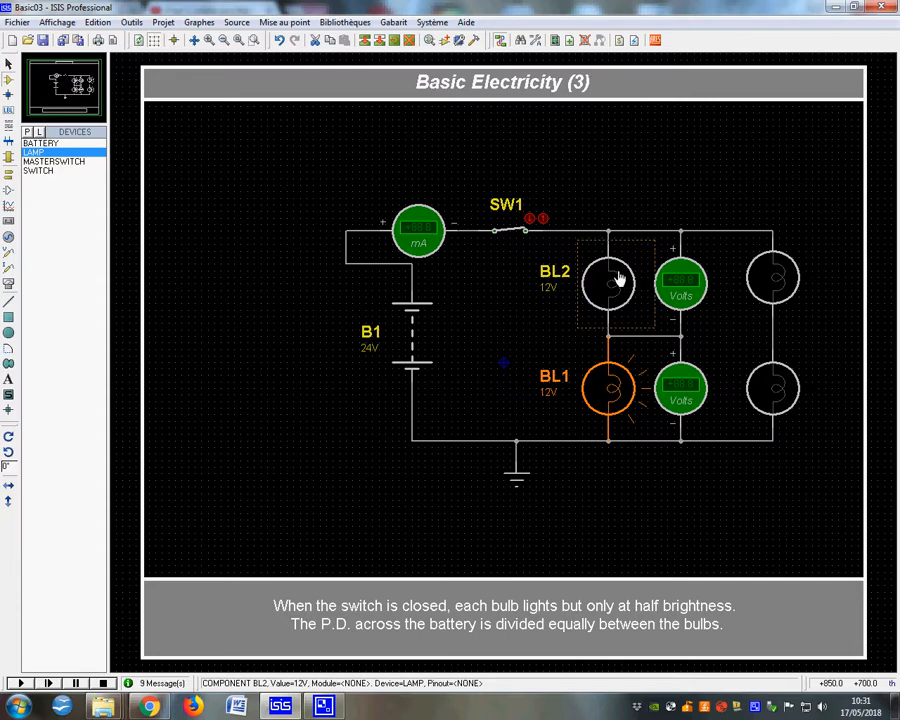
click(20, 685)
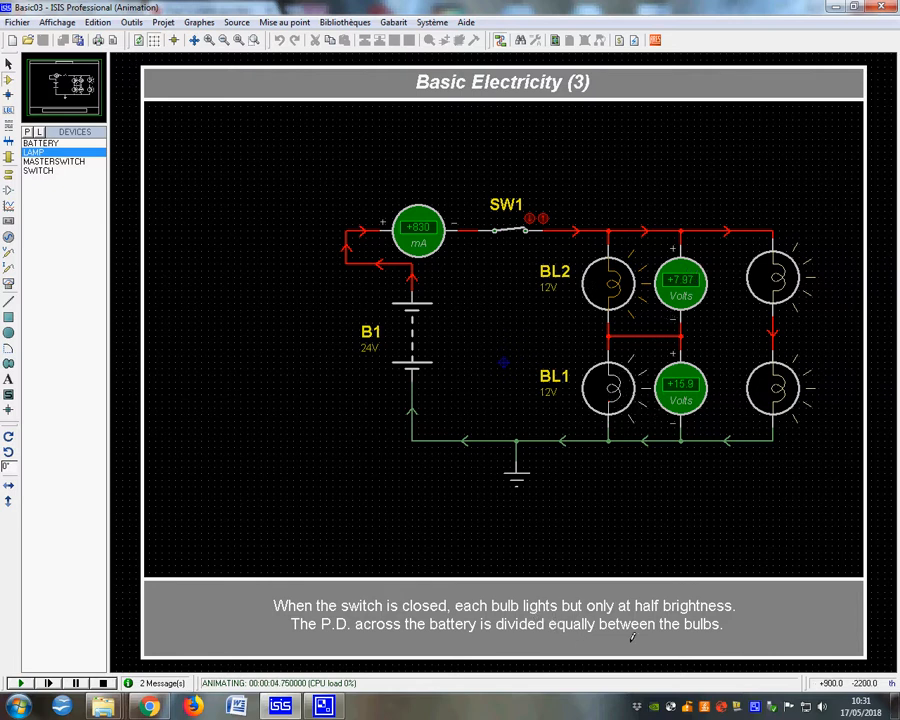
click(102, 683)
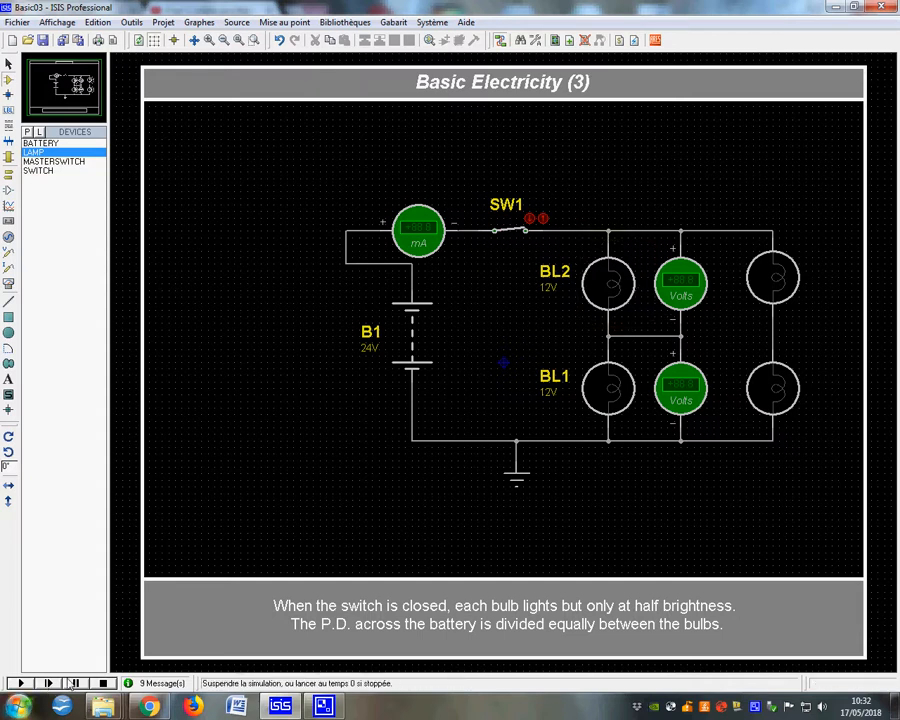
Set lamp BL1's resistance to 24 ohms and rerun the simulation briefly
right_click(614, 408)
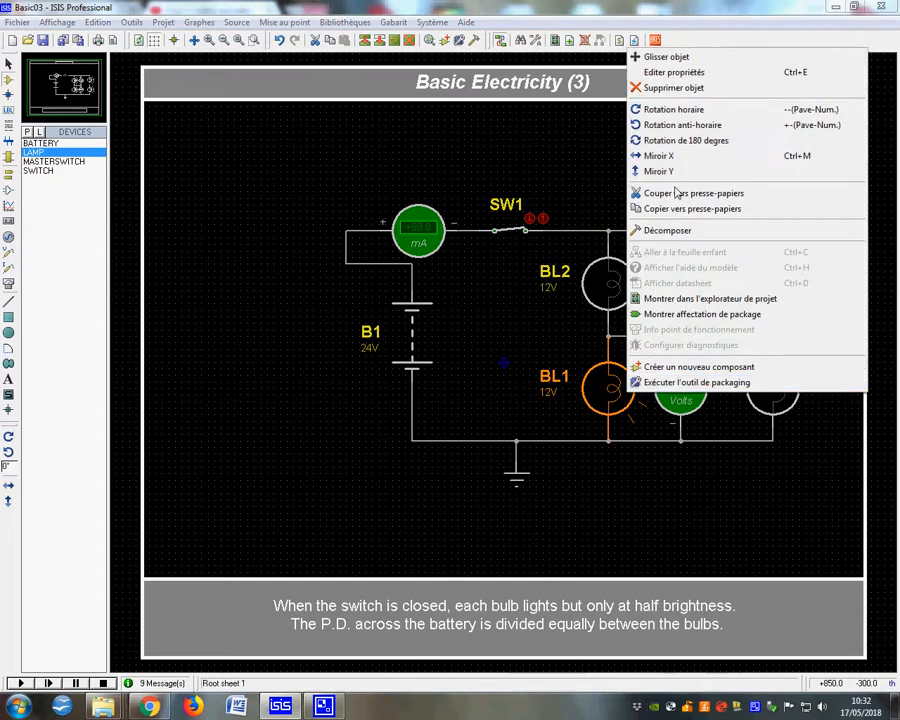
click(474, 60)
click(370, 287)
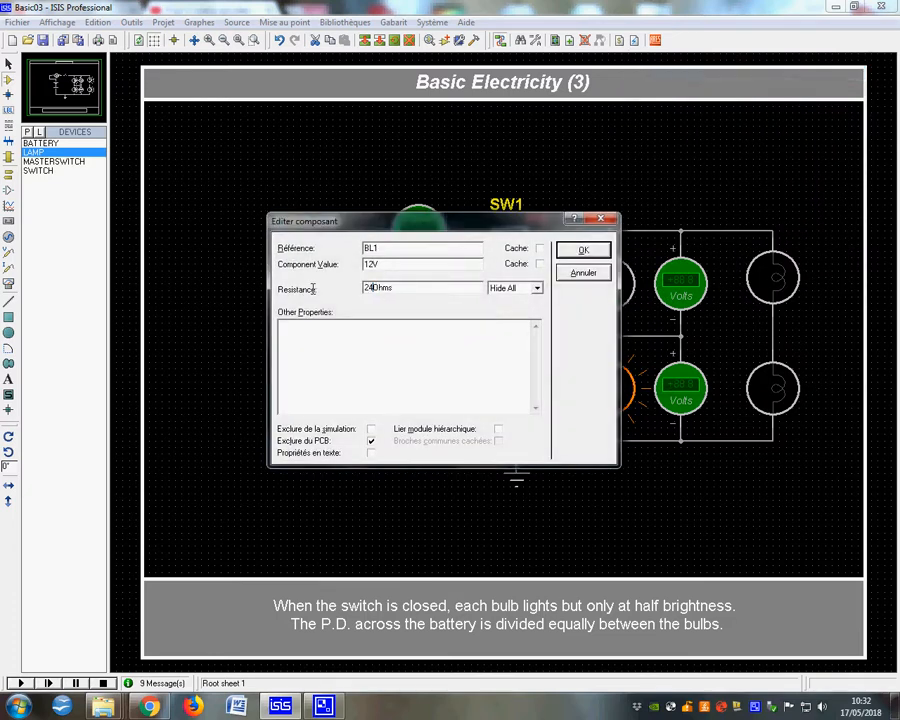
click(588, 249)
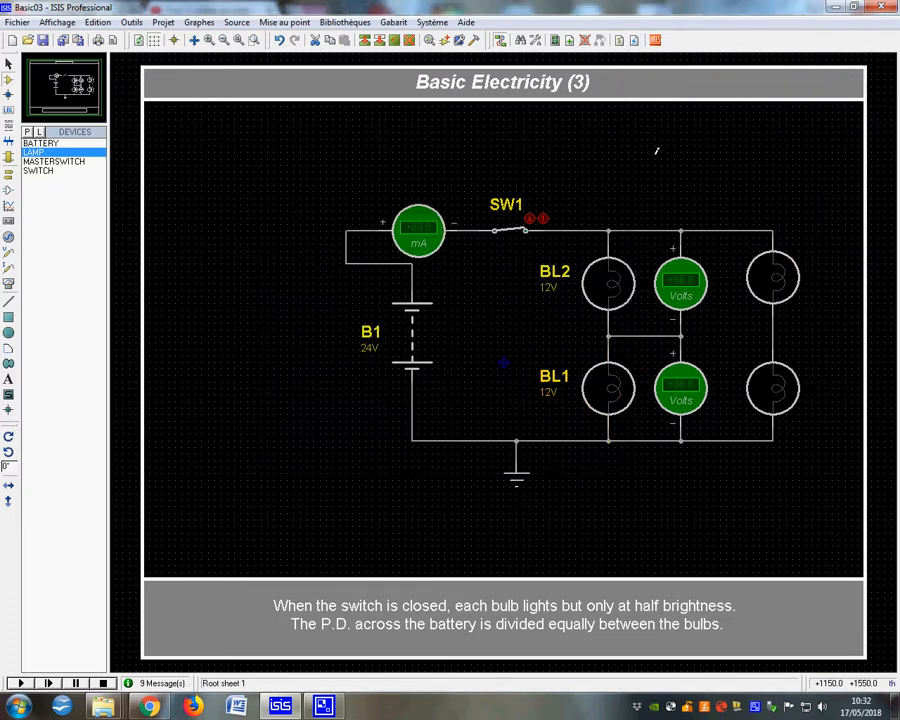
click(20, 683)
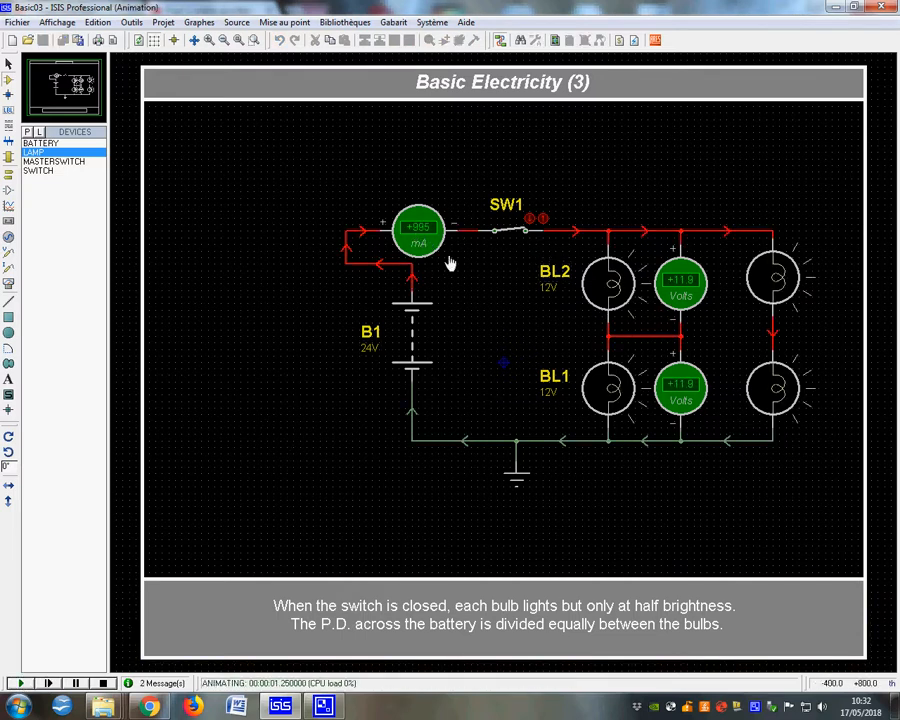
click(103, 683)
Check the resistance of BL2, BL1 and both unnamed parallel lamps in their component properties
right_click(606, 300)
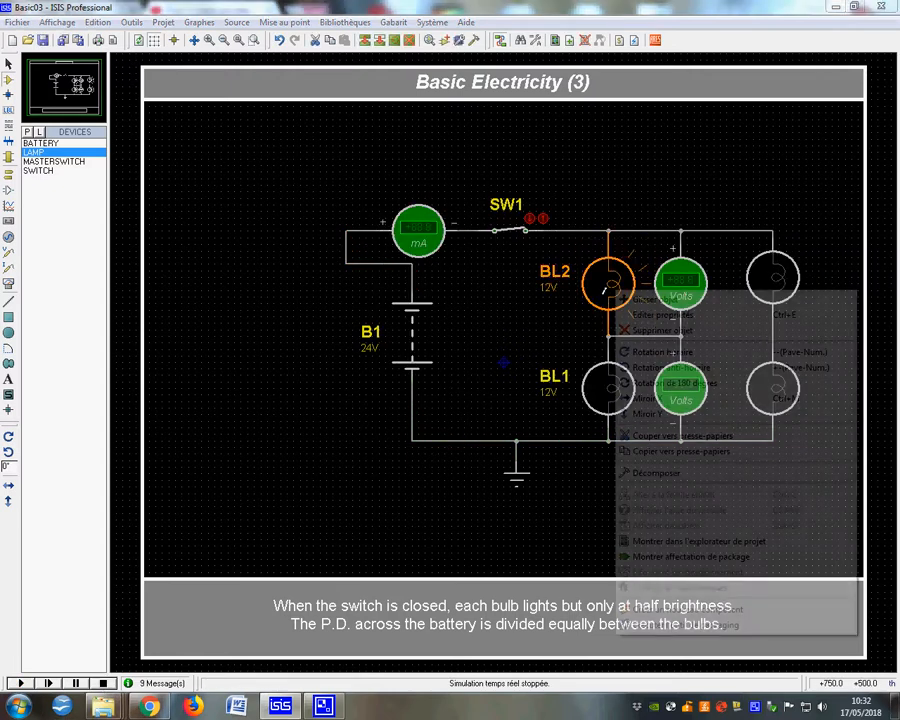
click(640, 312)
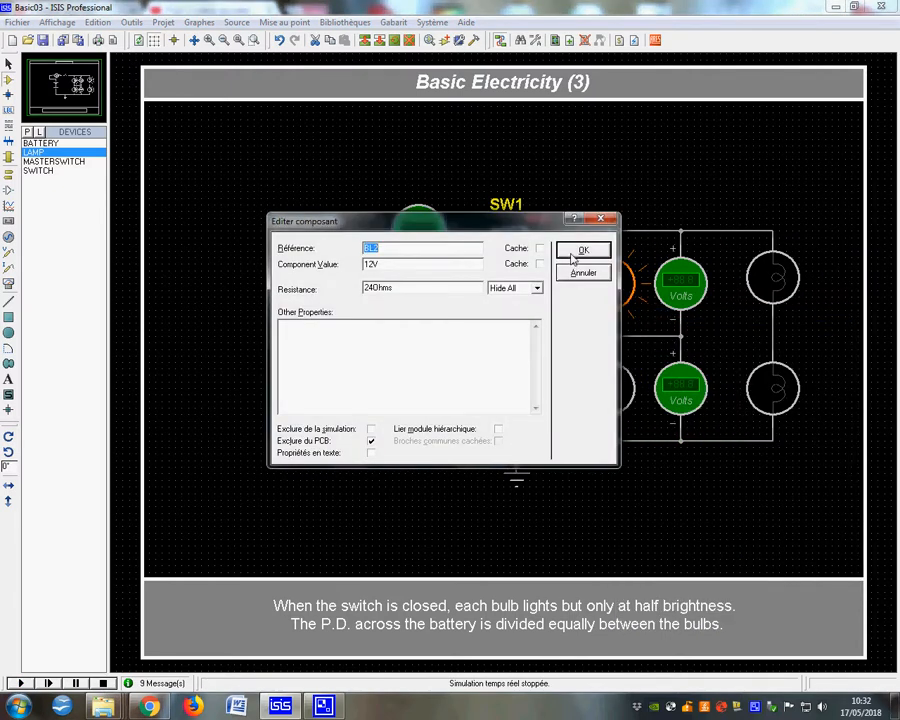
click(583, 250)
right_click(606, 372)
click(643, 50)
click(640, 250)
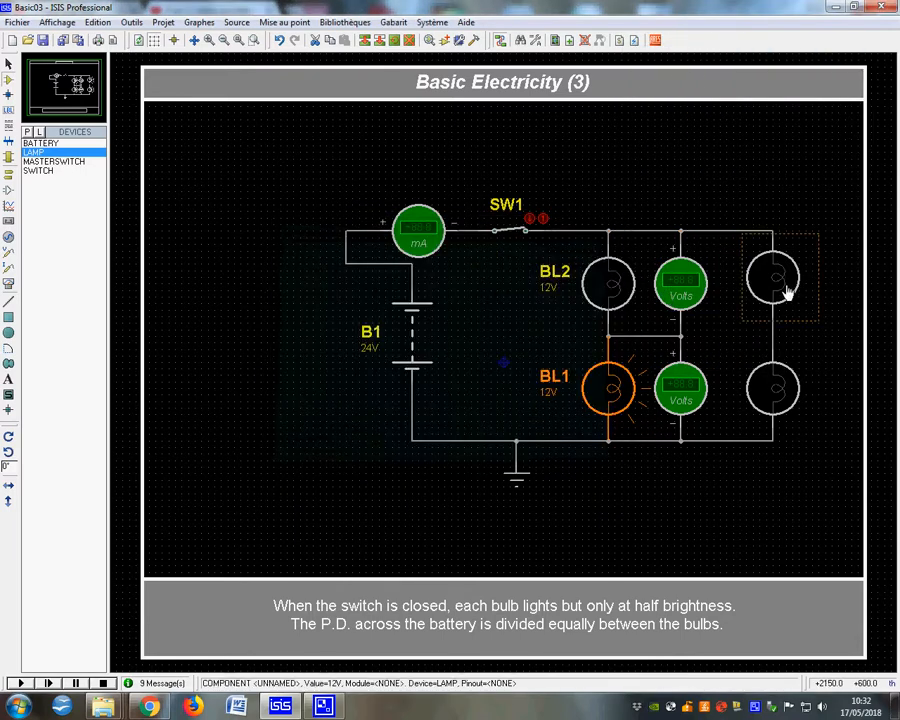
right_click(788, 291)
click(693, 301)
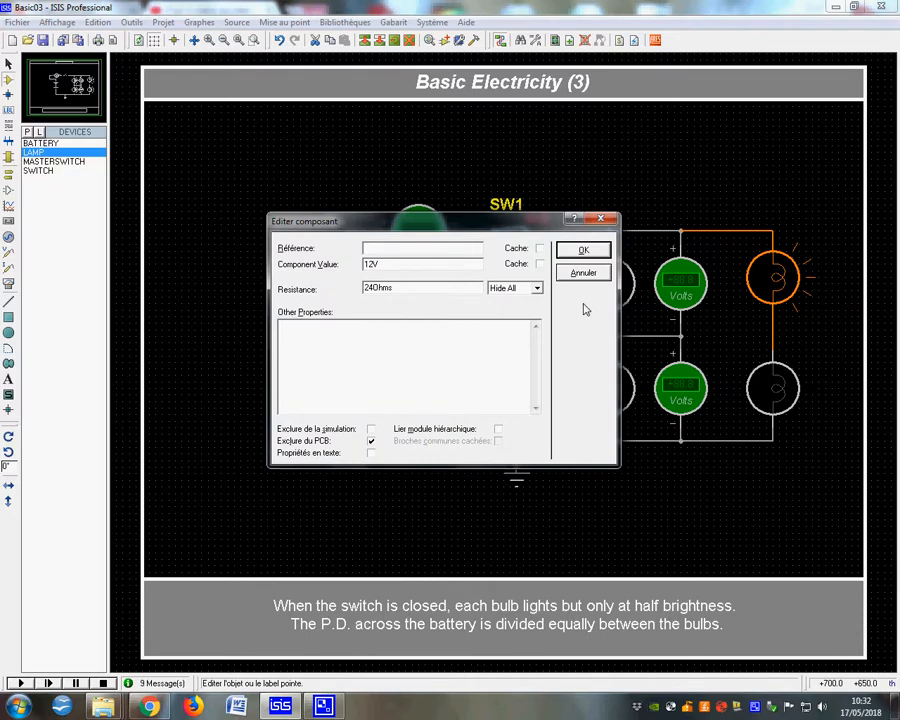
click(583, 250)
right_click(770, 404)
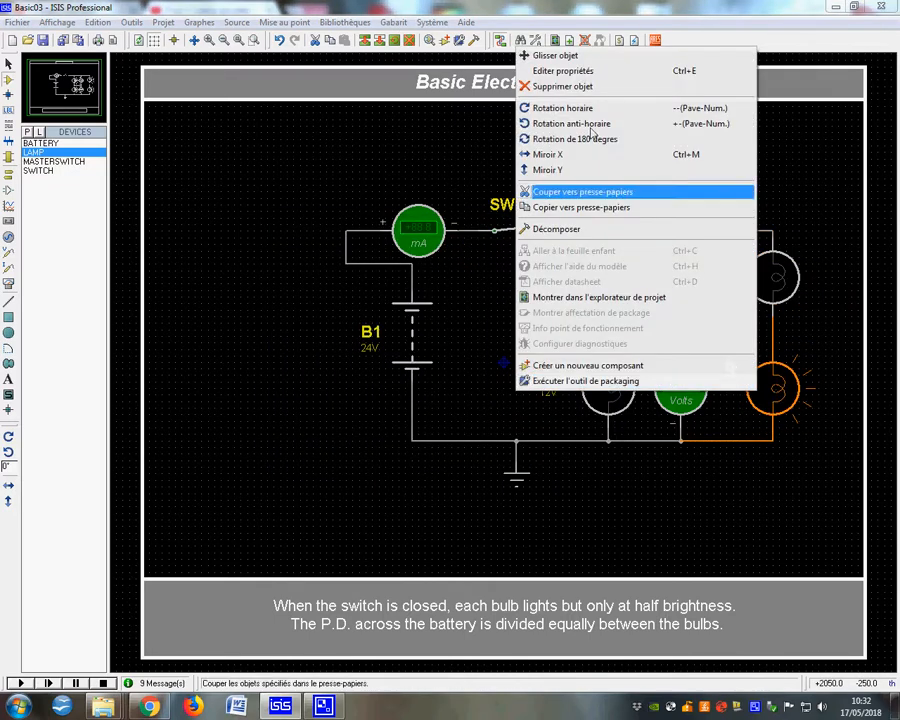
click(564, 71)
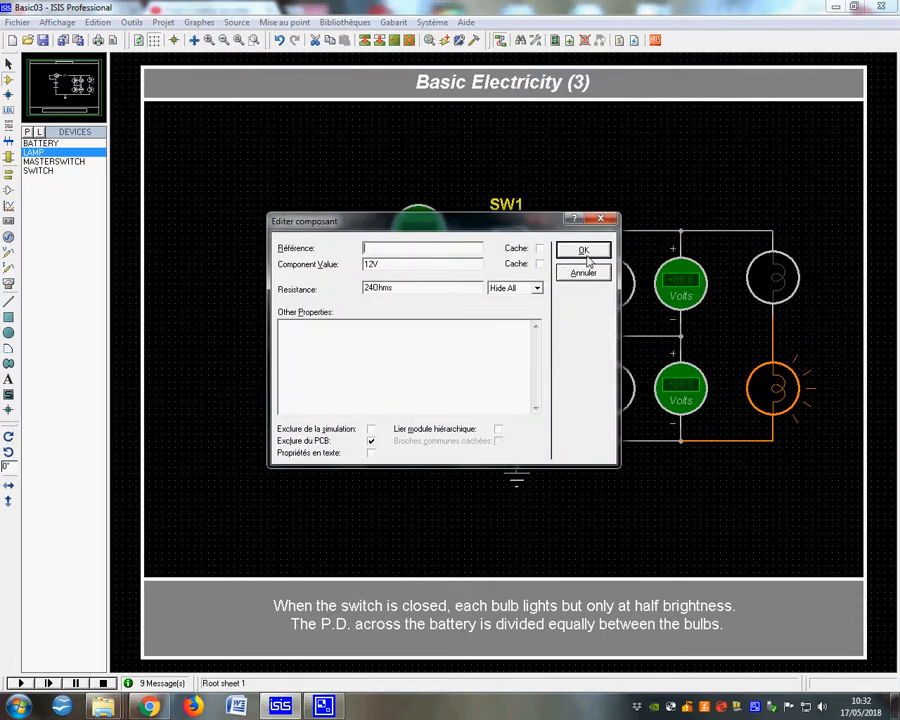
click(585, 252)
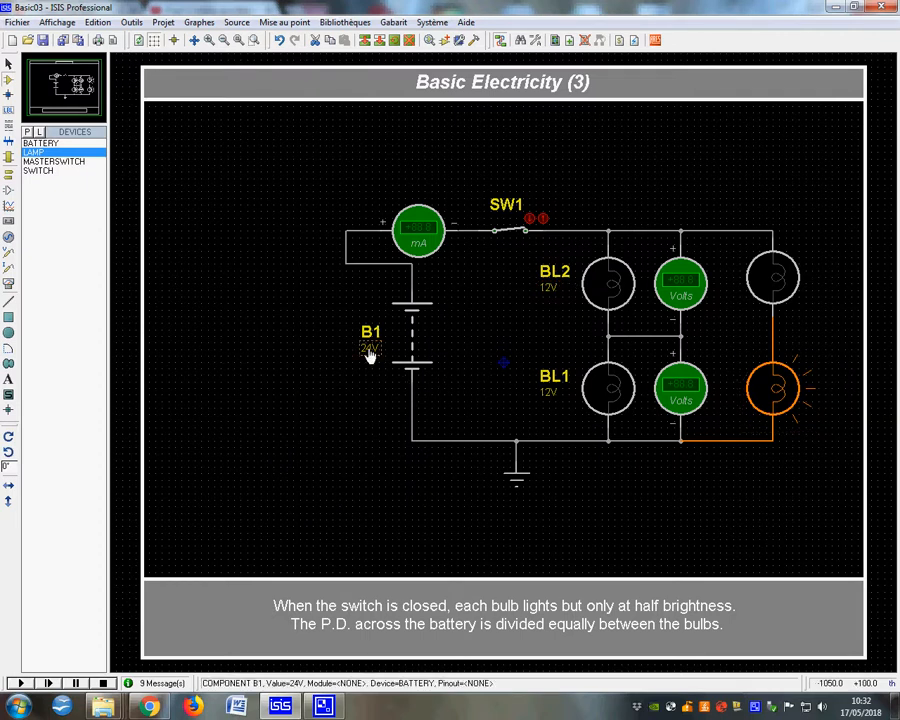
Set battery B1's value to 12V and simulate the circuit briefly to read the current and voltages
right_click(372, 350)
click(416, 320)
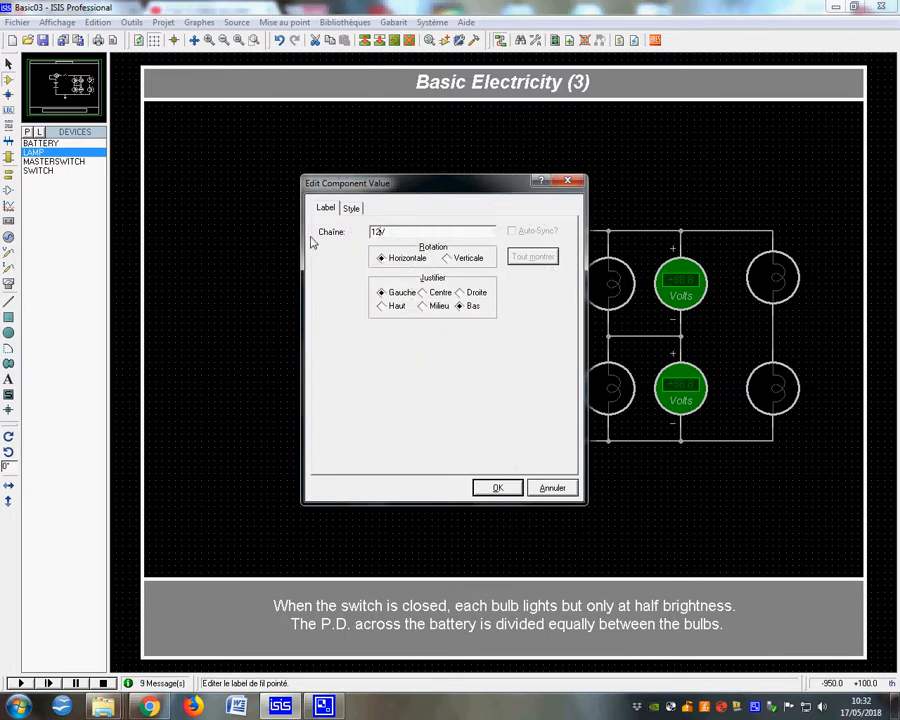
click(484, 491)
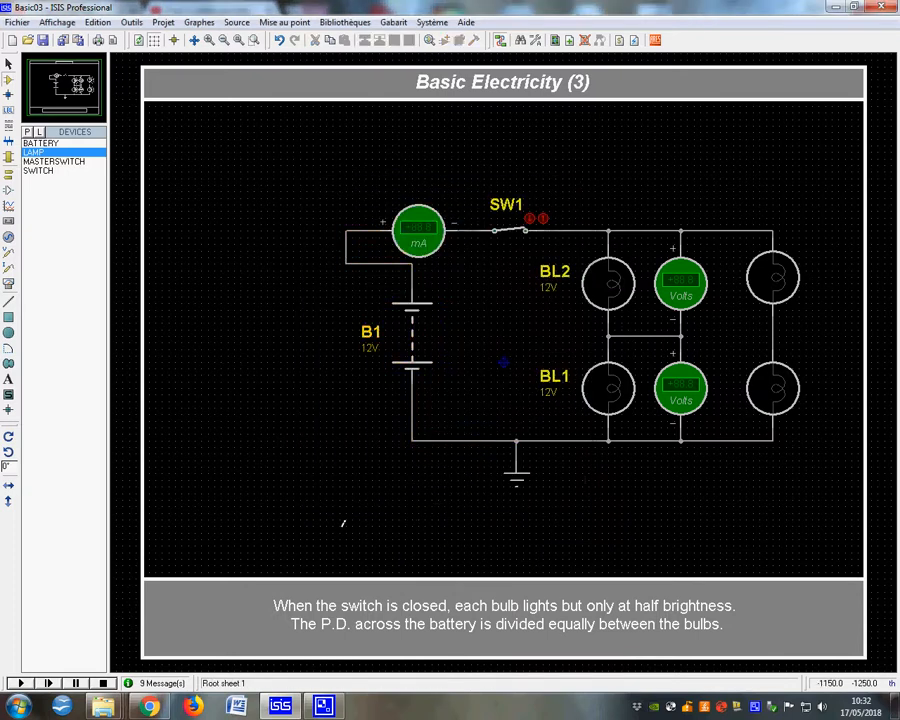
right_click(418, 342)
click(470, 357)
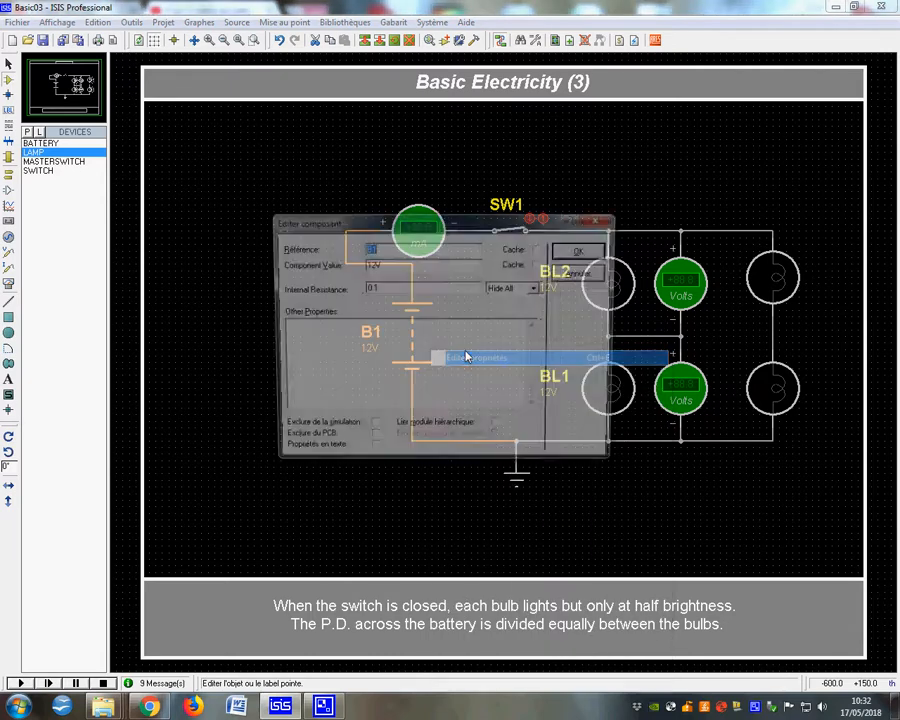
click(590, 250)
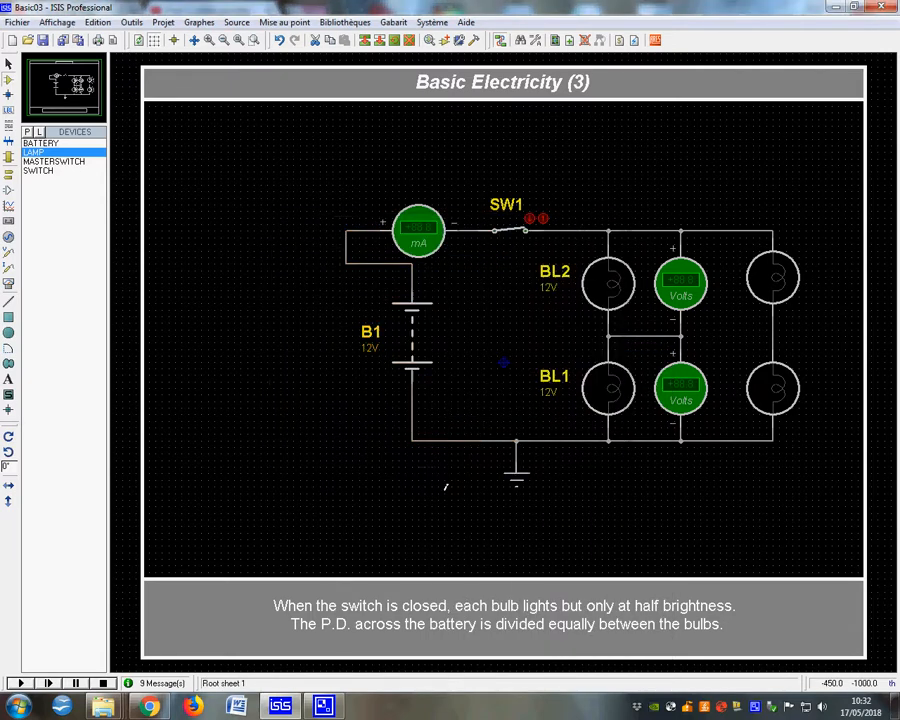
click(28, 685)
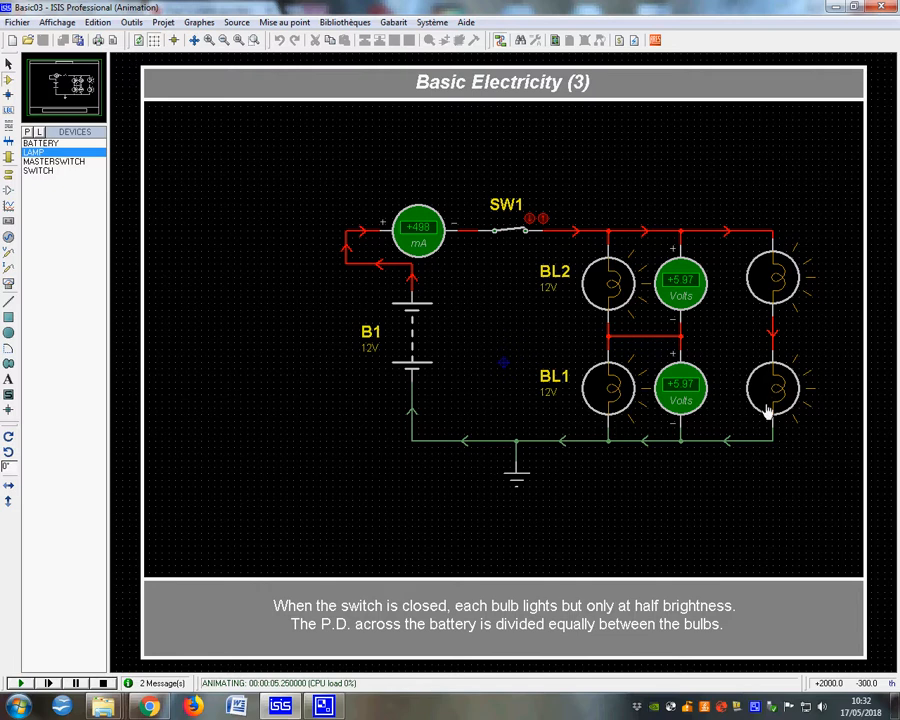
click(102, 683)
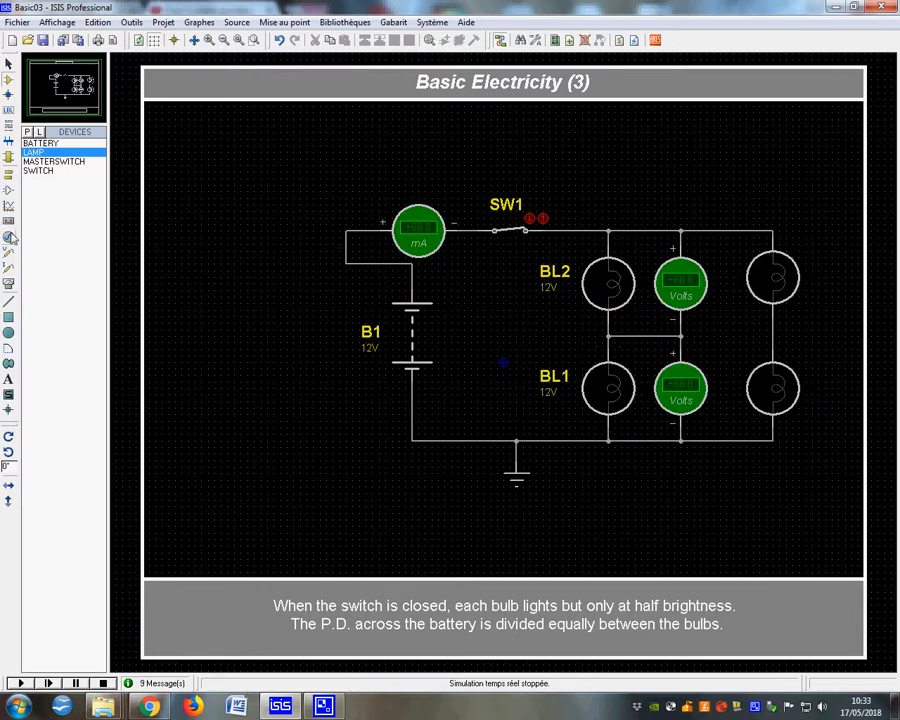
Delete the supply wire to the upper unnamed lamp and place a DC ammeter above the gap
right_click(728, 229)
right_click(728, 229)
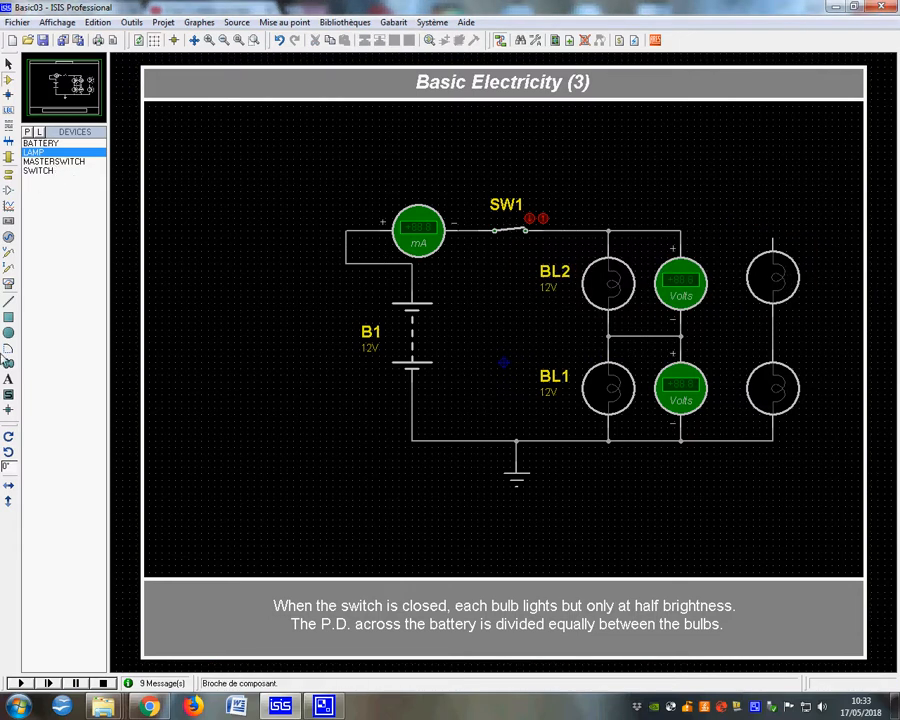
click(8, 206)
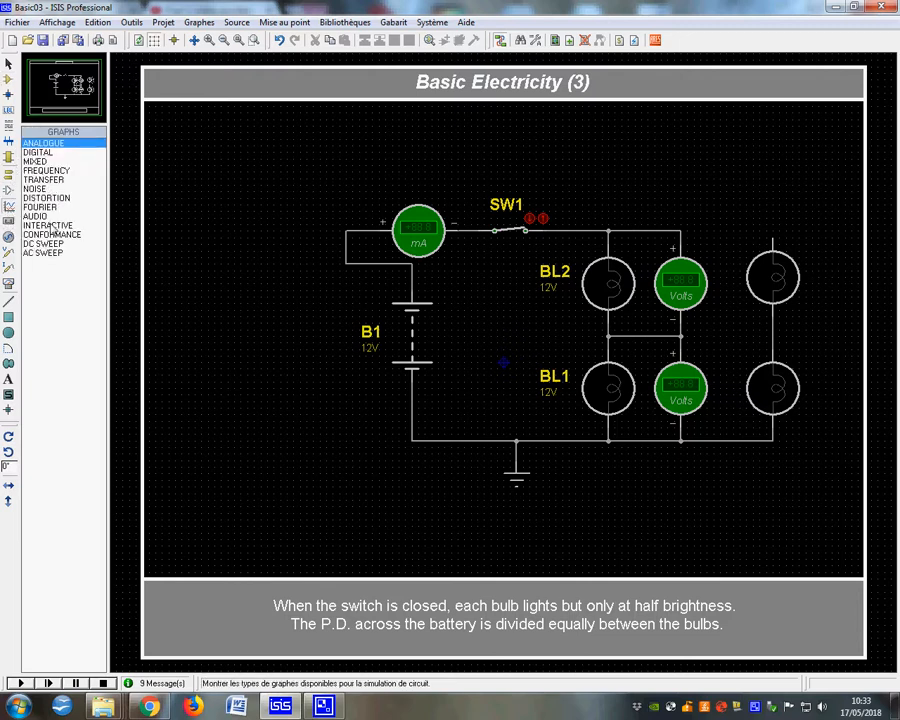
click(13, 283)
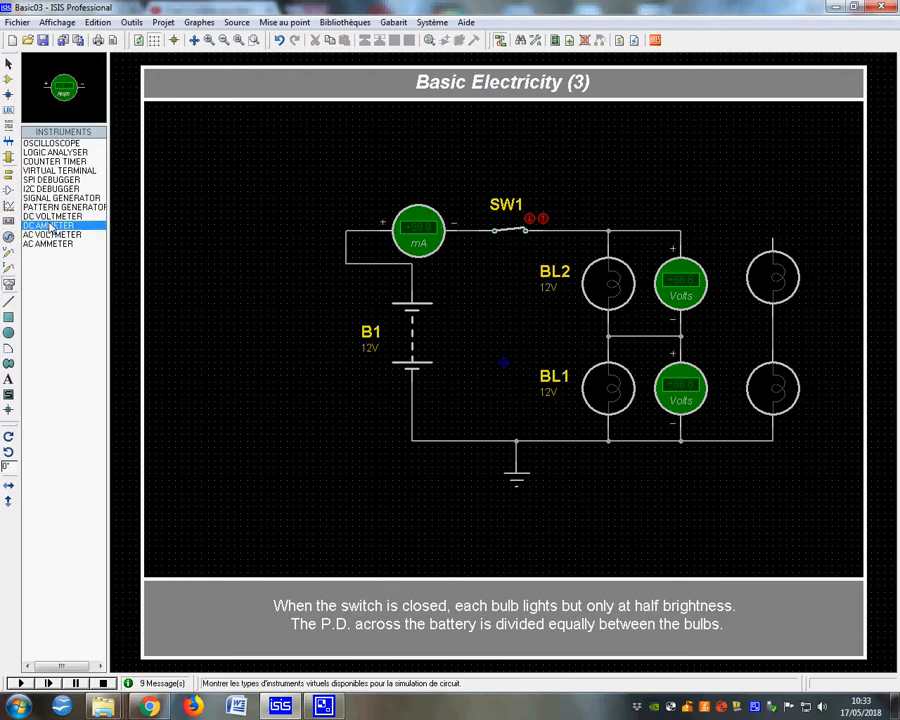
click(748, 190)
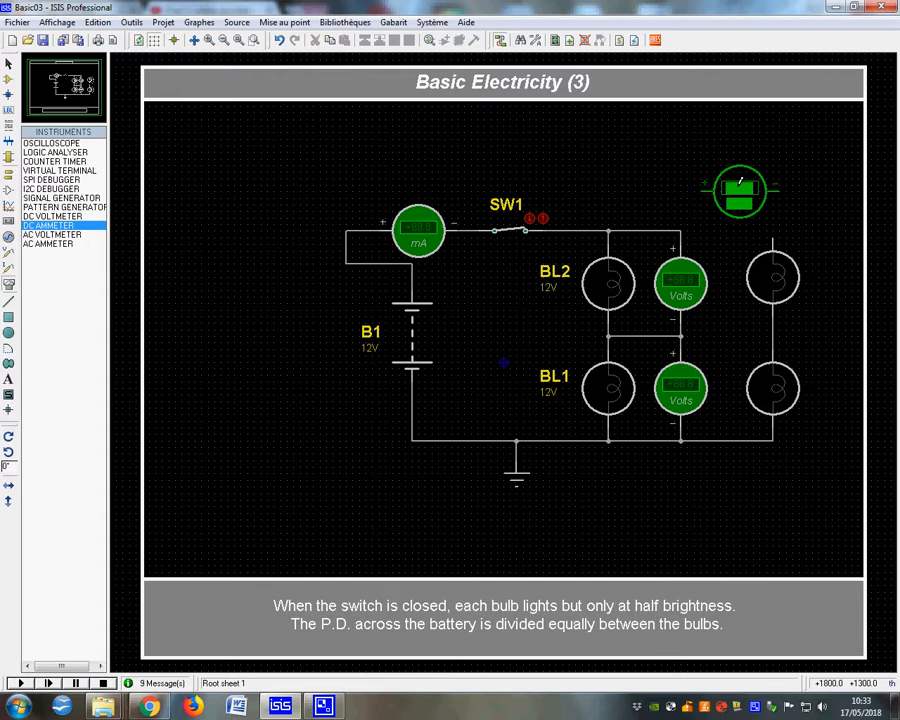
click(735, 185)
Wire the new ammeter in series between the upper voltmeter's positive node and the unnamed lamp pair, and run the simulation
click(688, 178)
click(681, 231)
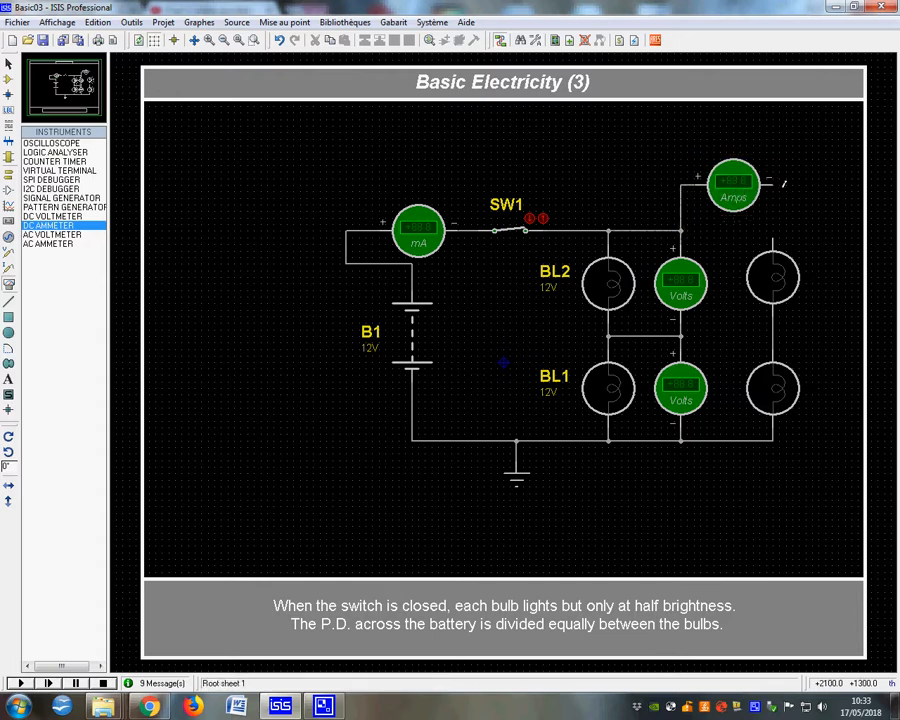
click(770, 182)
click(773, 250)
click(20, 683)
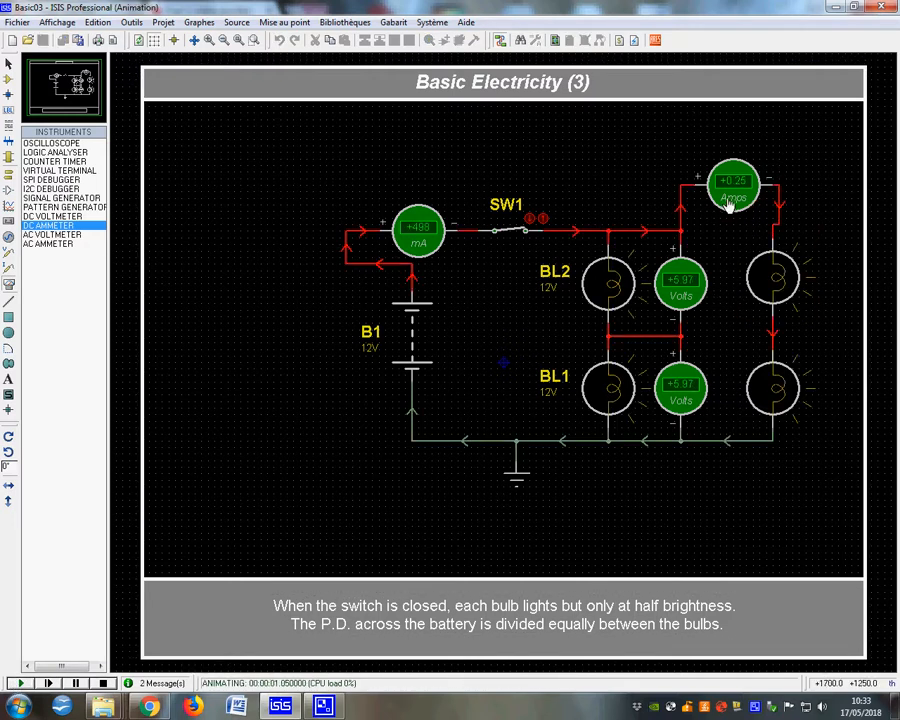
Set the display range of the ammeter feeding the unnamed lamps to milliamps and simulate the circuit briefly to read the branch current
click(102, 683)
right_click(711, 182)
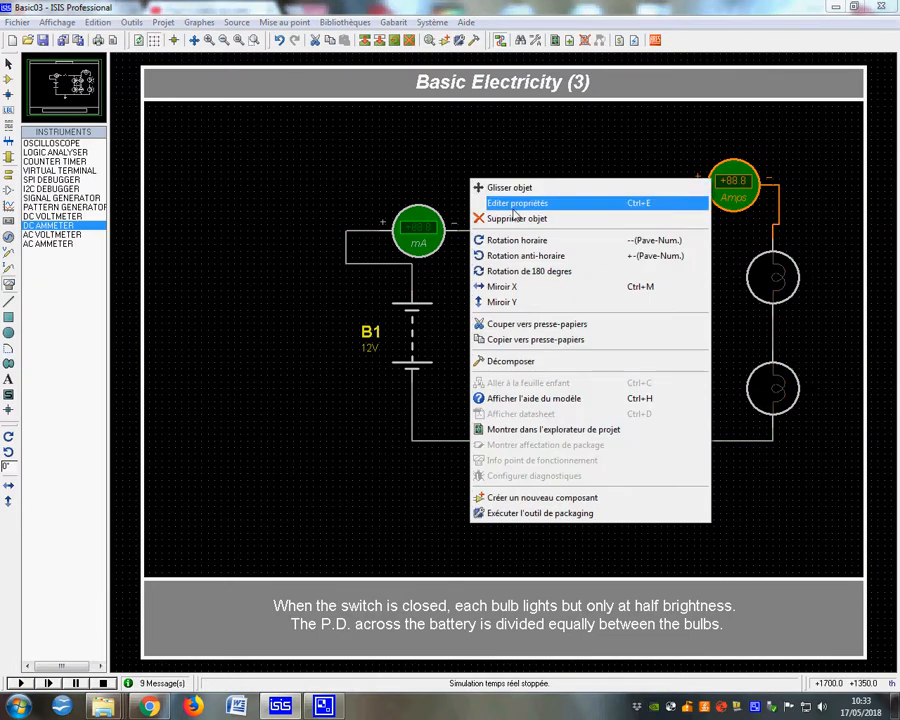
click(515, 203)
click(410, 315)
click(583, 250)
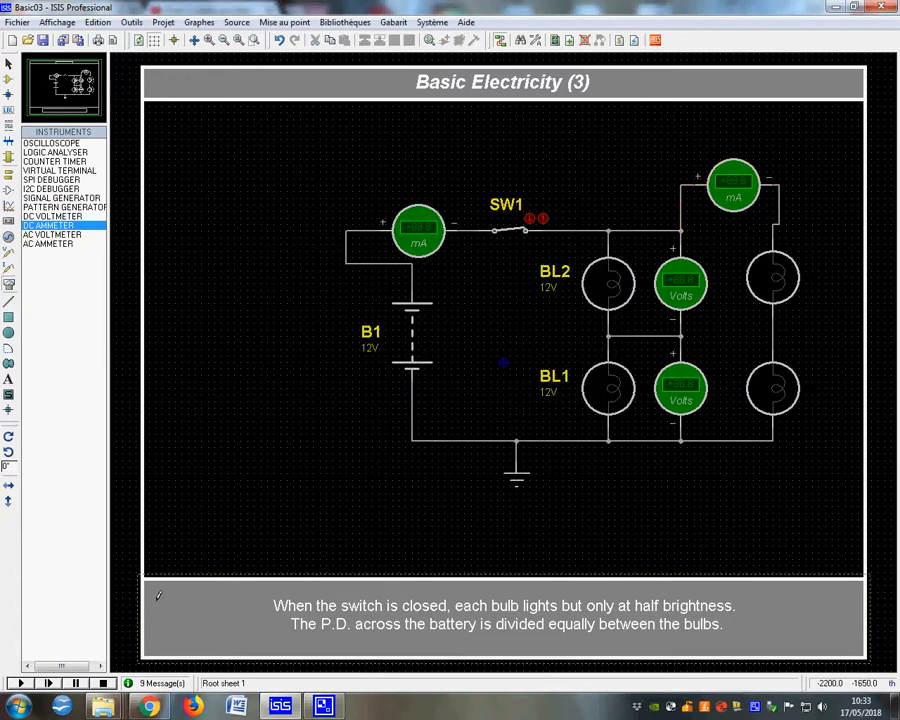
click(20, 683)
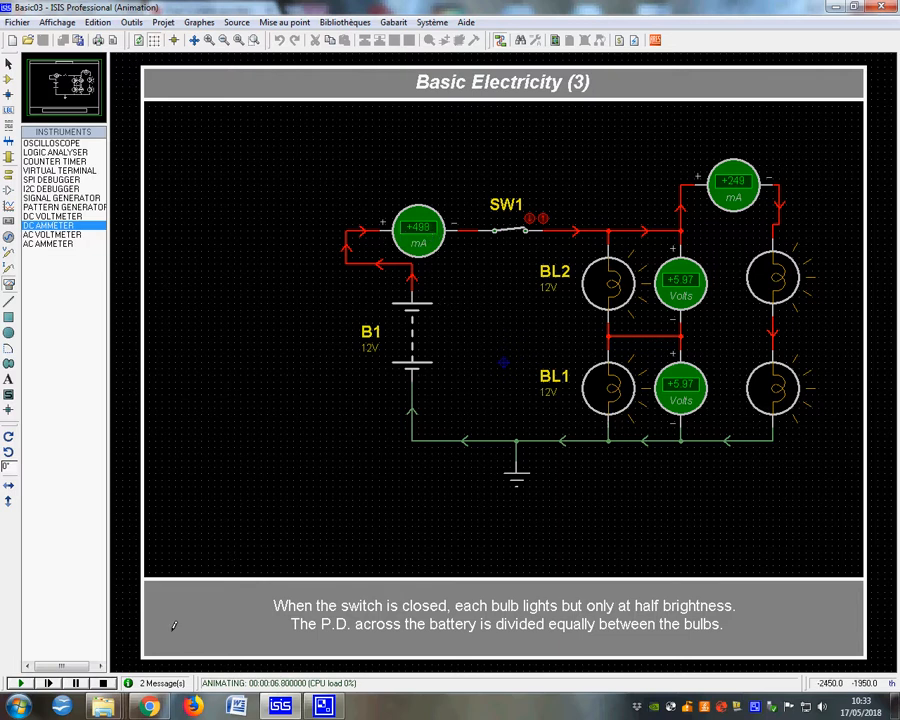
click(102, 683)
Delete the return wire between battery B1's negative terminal and the ground node, and place a DC ammeter rotated 180° in the gap
right_click(452, 443)
click(500, 474)
click(54, 227)
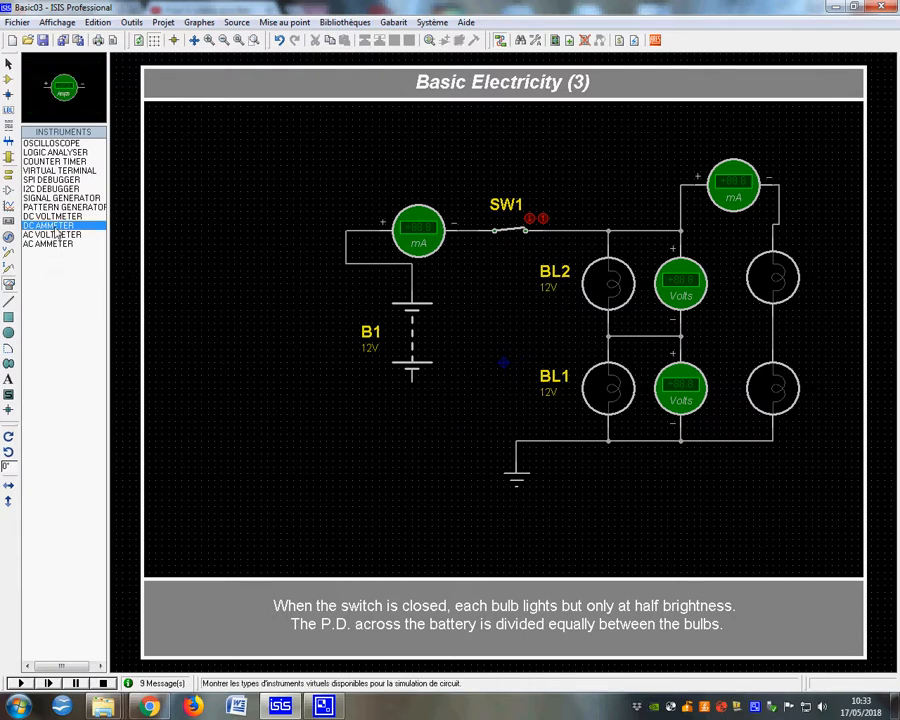
click(396, 433)
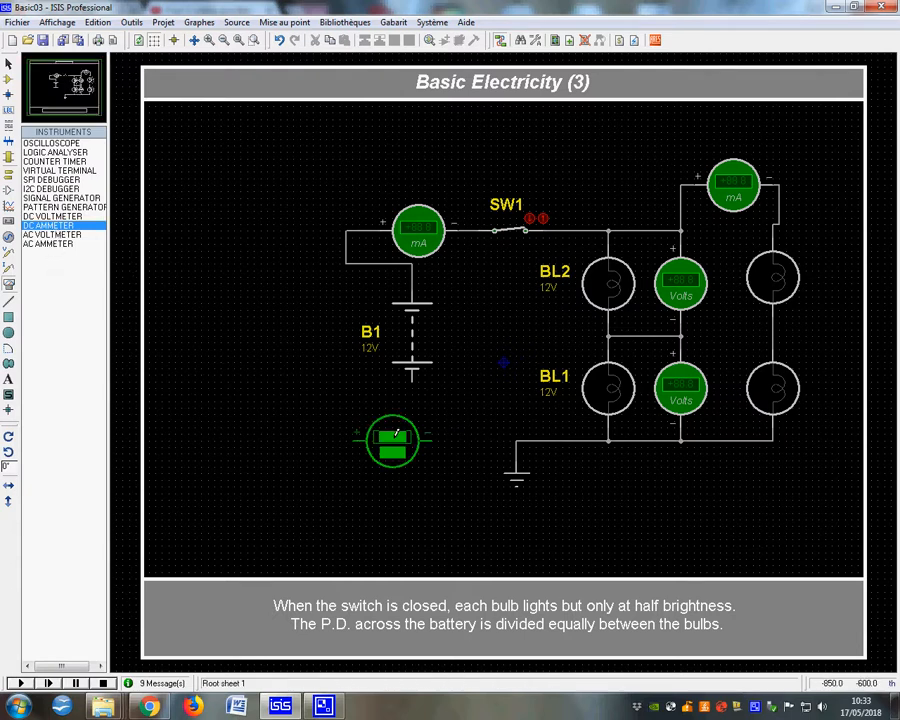
key(KP_Add)
key(KP_Add)
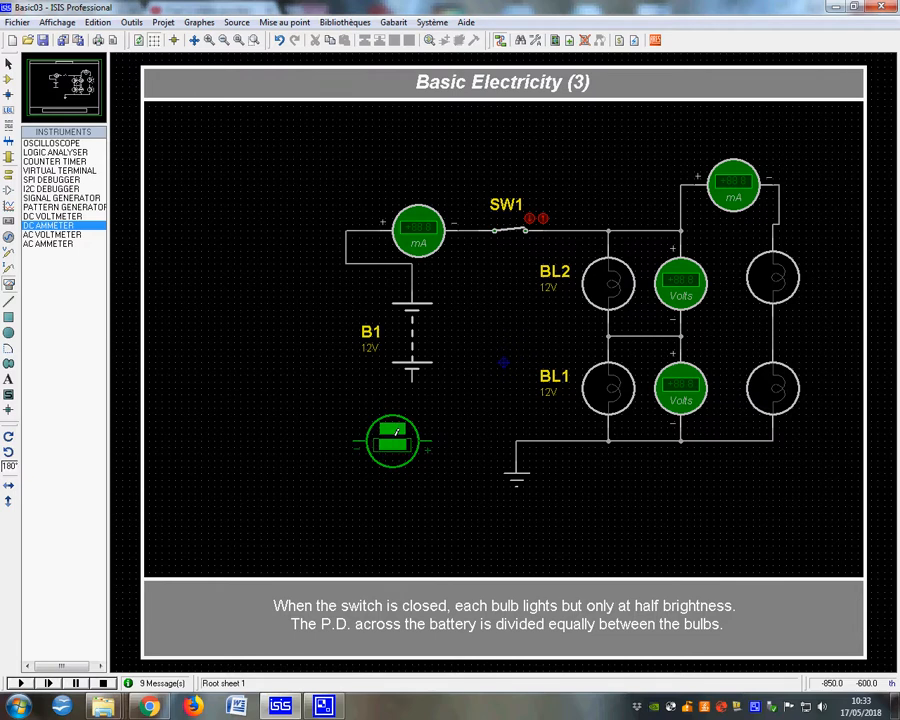
click(455, 441)
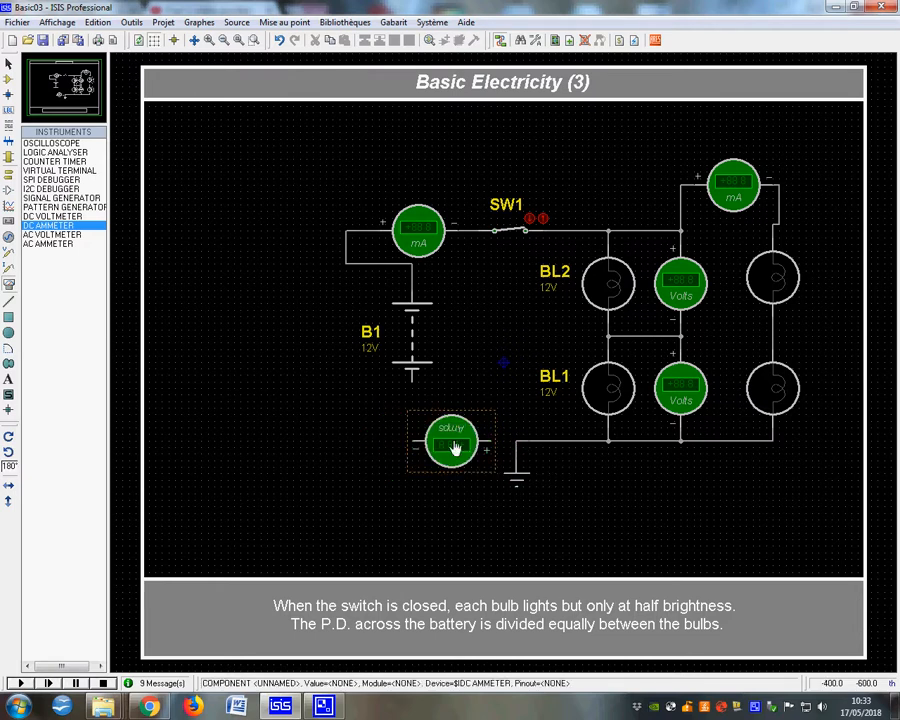
Wire the rotated ammeter in series between the ground node and B1's negative terminal, and simulate briefly to read the return current
click(519, 436)
click(487, 442)
click(411, 440)
click(408, 377)
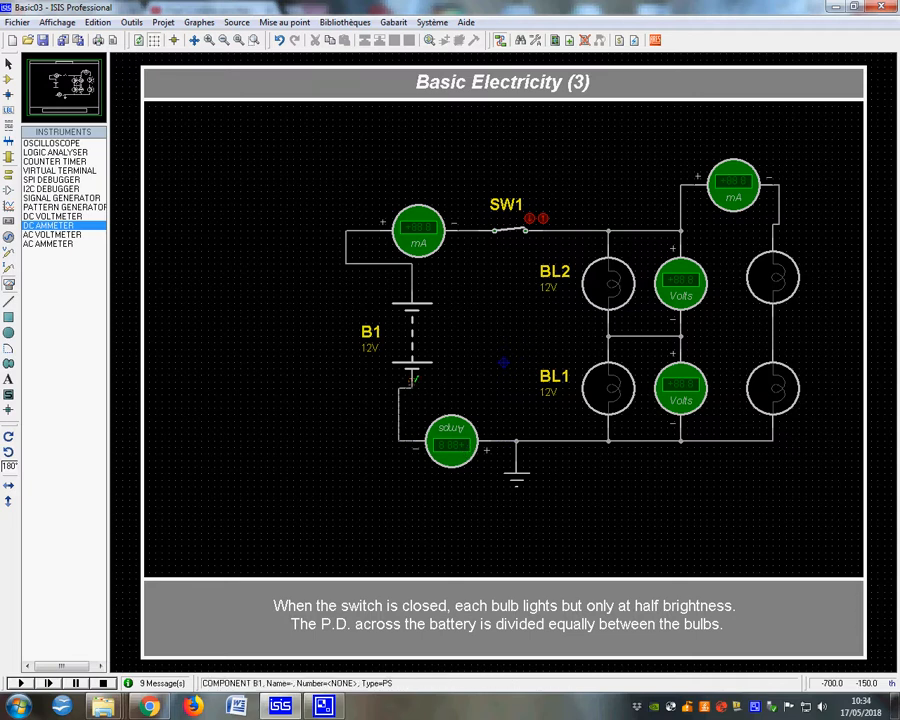
click(40, 683)
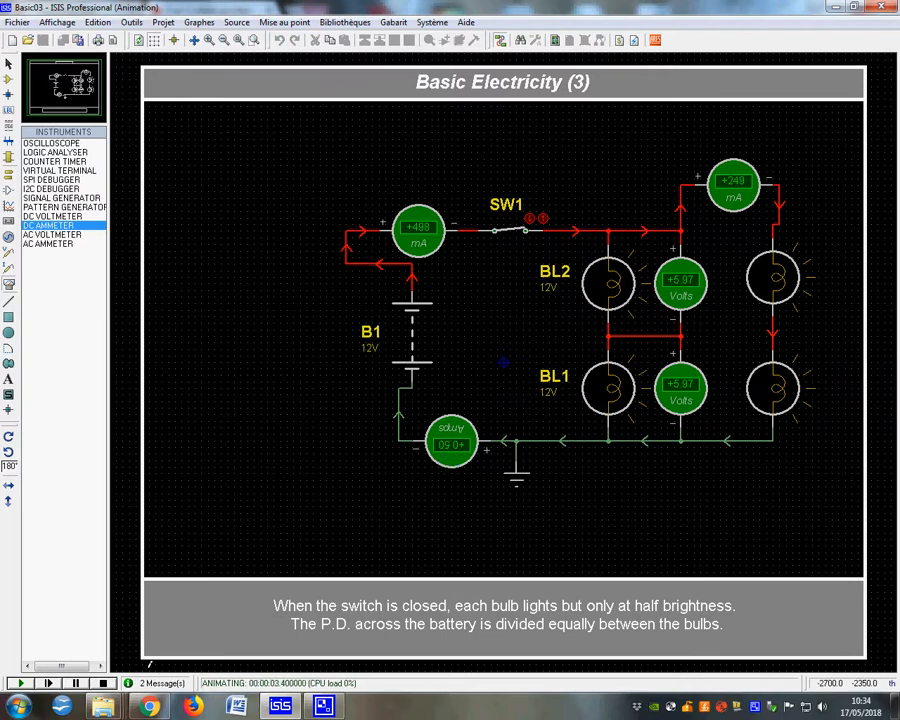
click(102, 683)
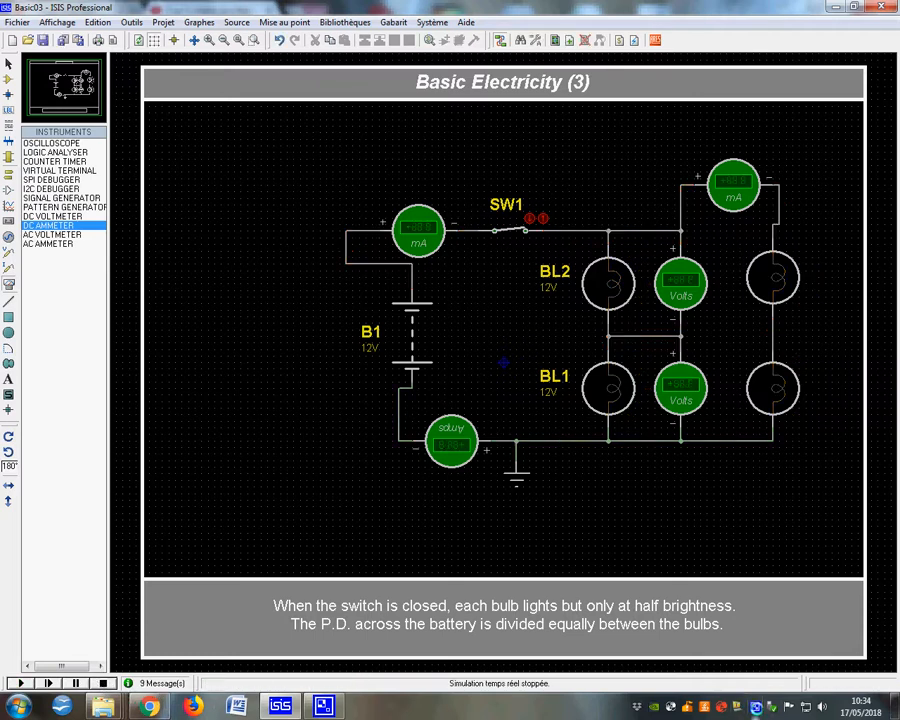